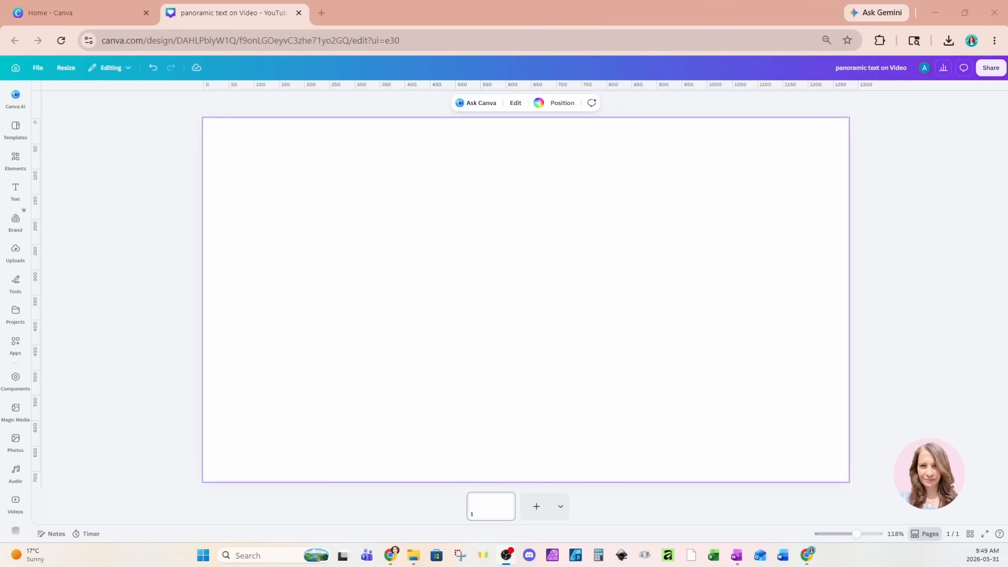
Add a heading reading BAHAMAS, enlarge it to font size 167 and centre it on the page.
click(15, 193)
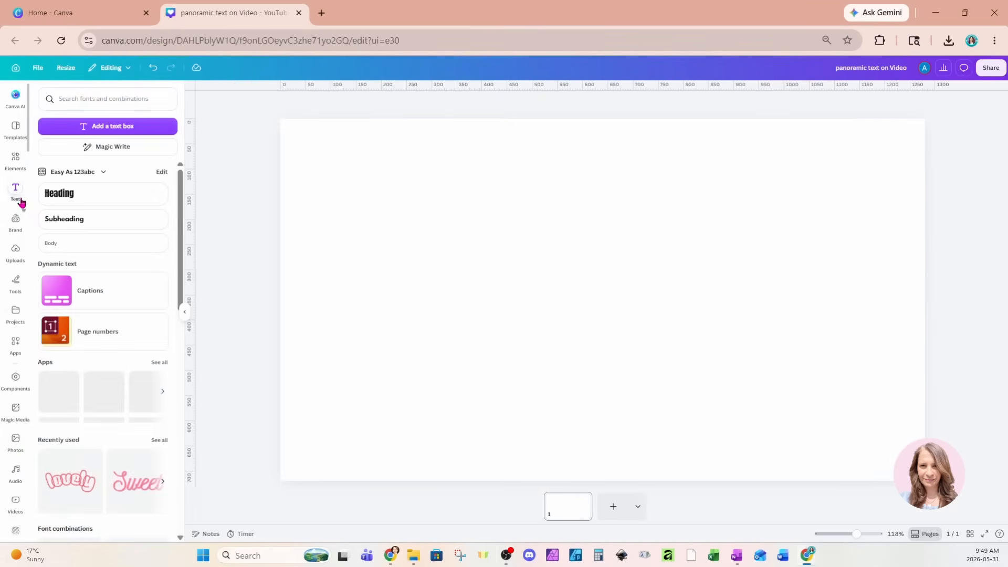
click(59, 195)
key(BackSpace)
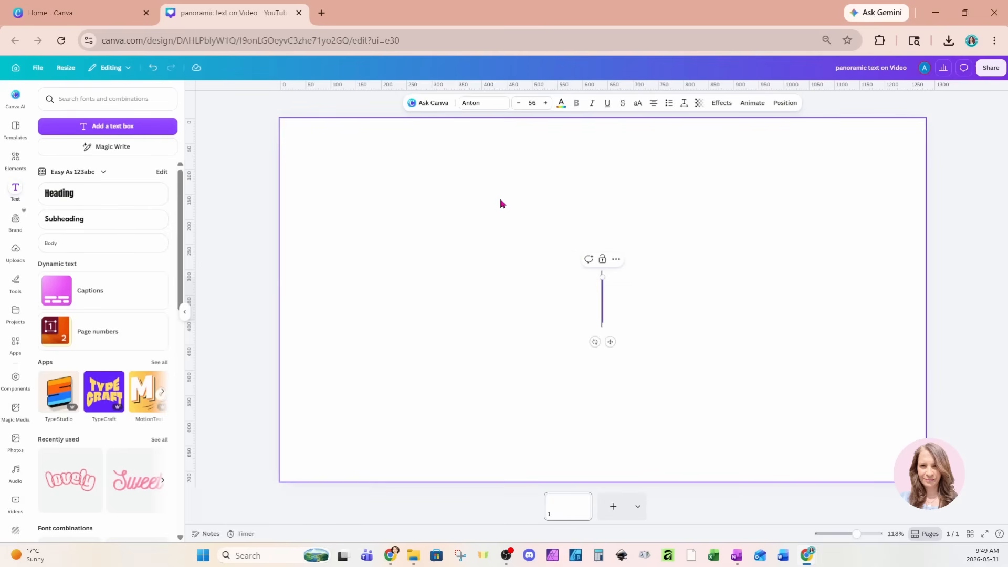
text(BAHAMAS)
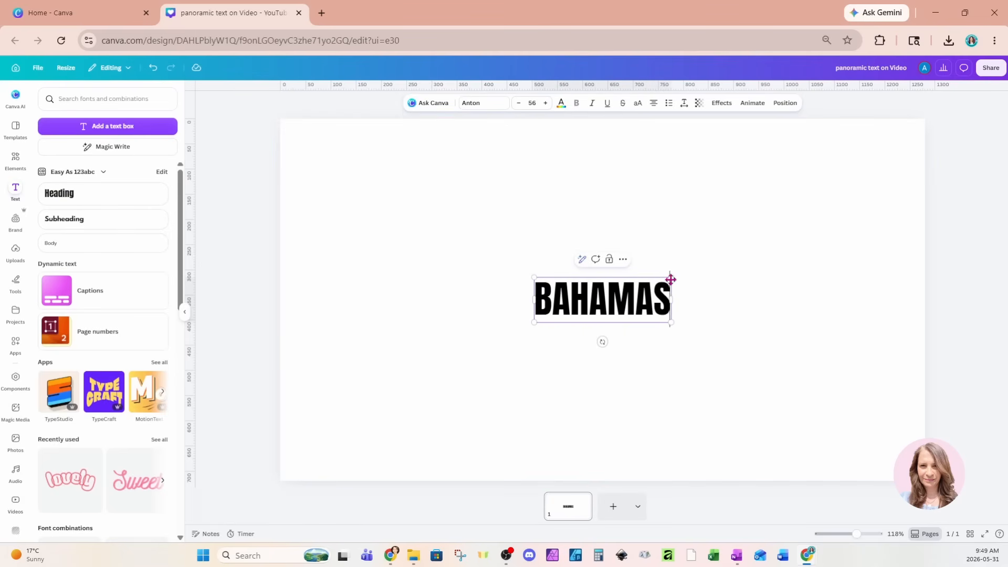
drag(670, 278, 938, 186)
drag(878, 294, 745, 338)
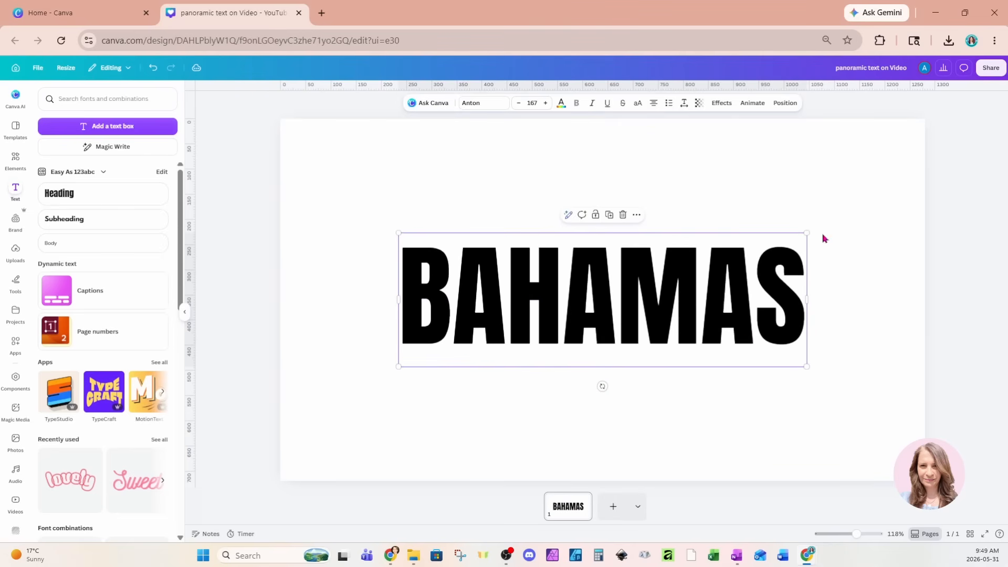
Download the BAHAMAS page as a PNG with a transparent background.
click(989, 73)
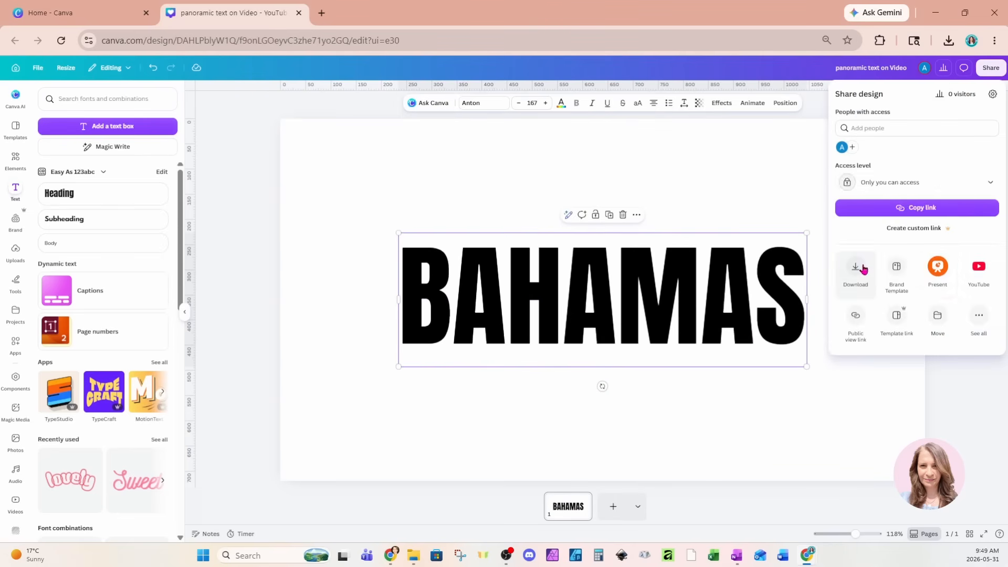
click(858, 264)
click(868, 216)
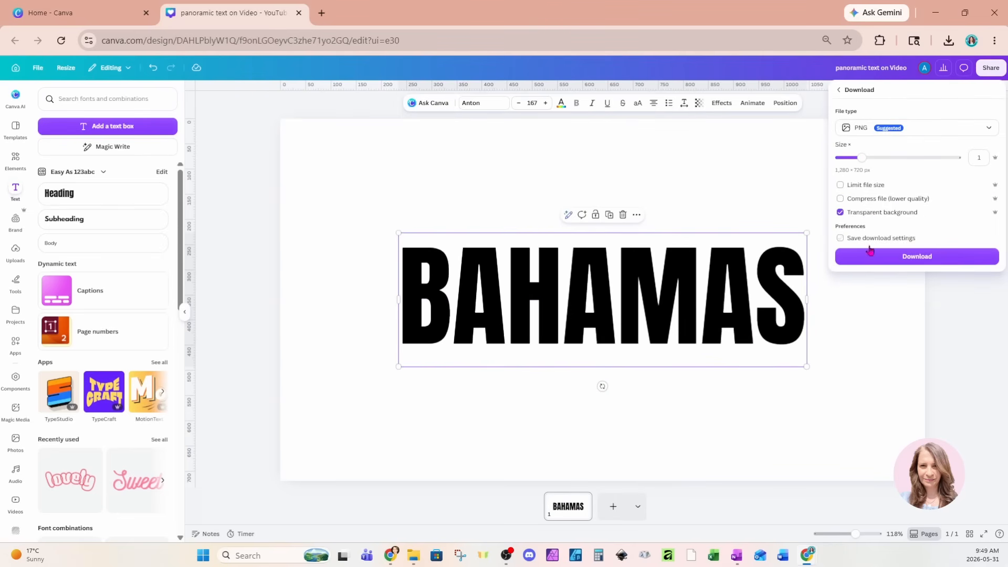
click(870, 257)
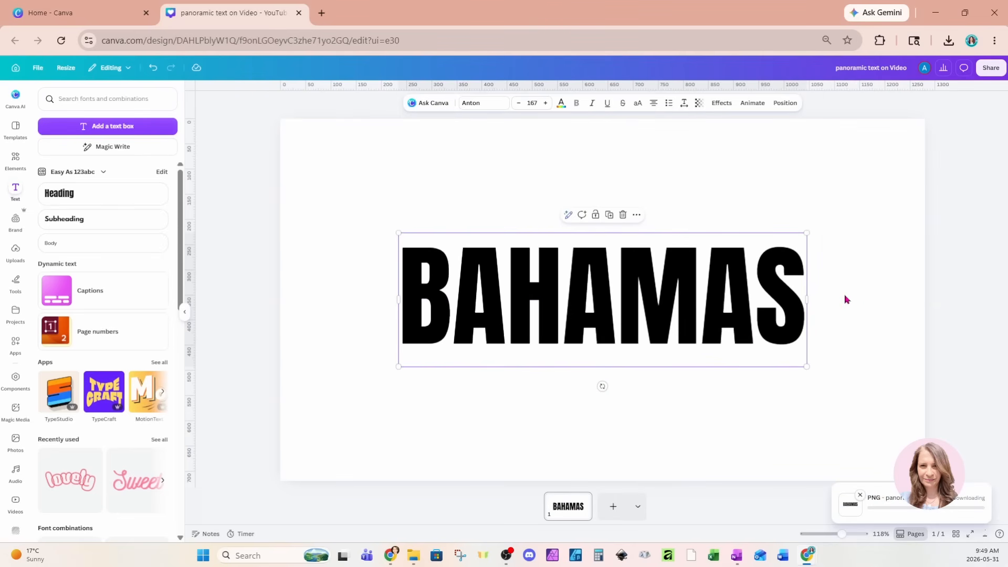
Add a second page and search the elements for BAHAMAS videos.
click(613, 506)
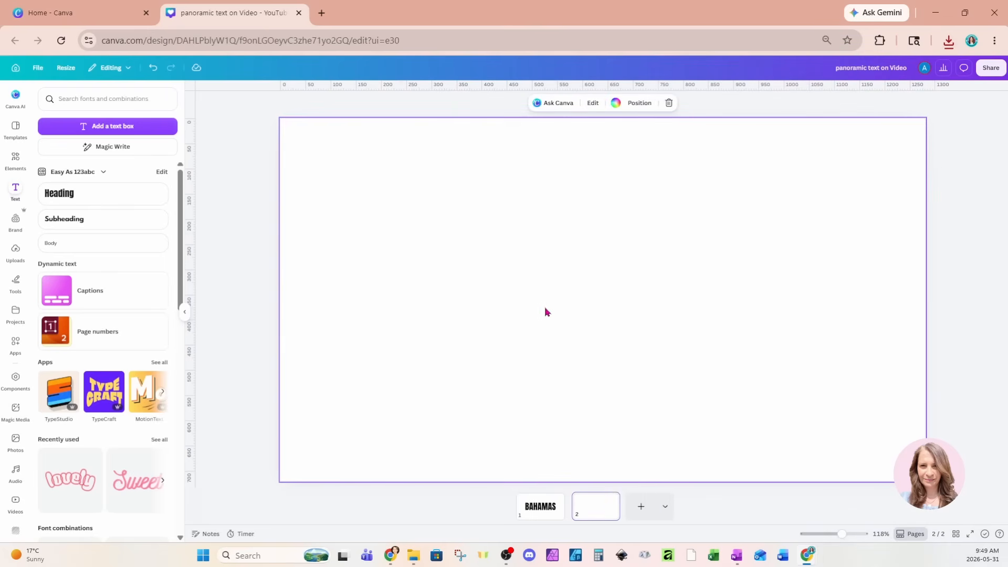
click(15, 160)
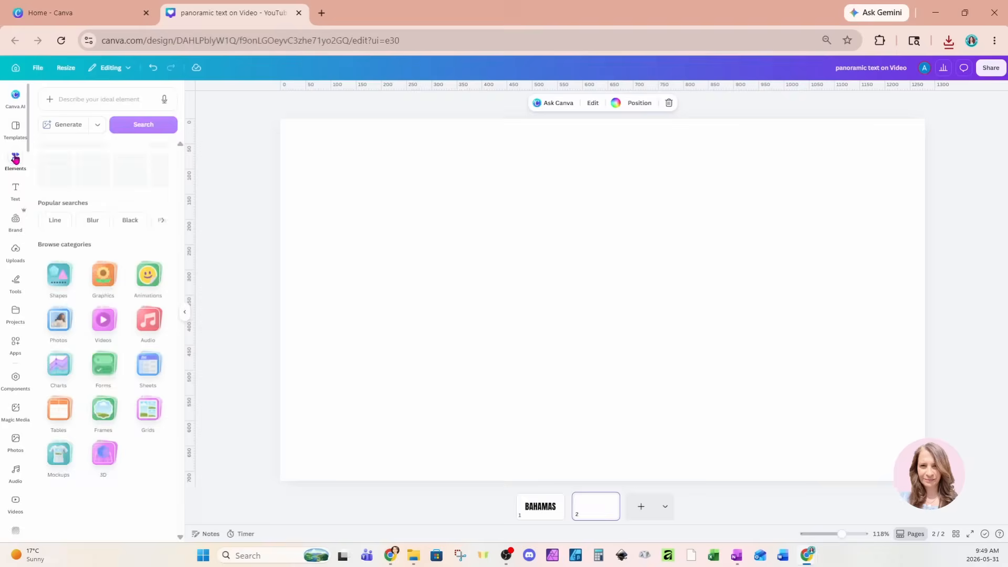
click(58, 99)
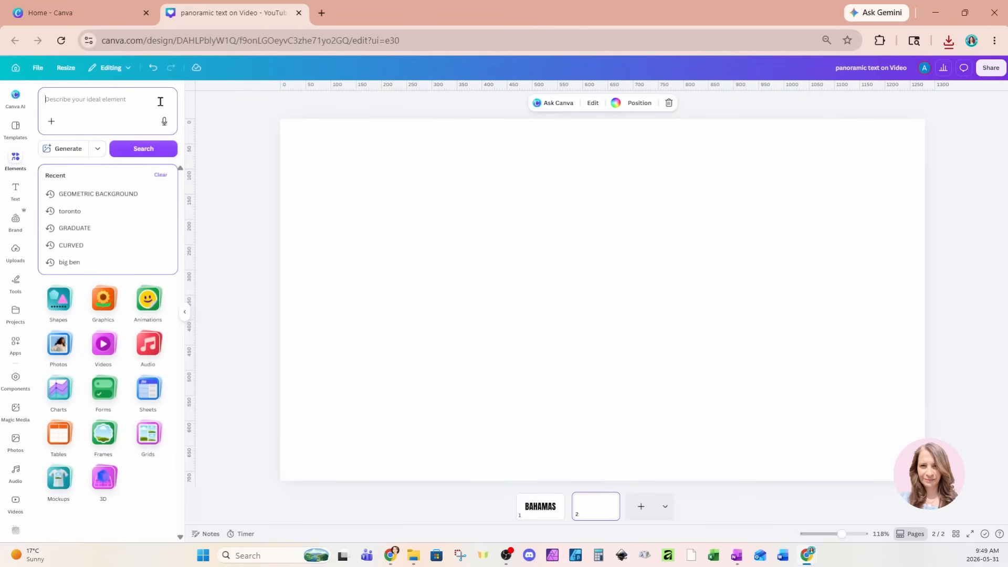
text(BAHAMAS)
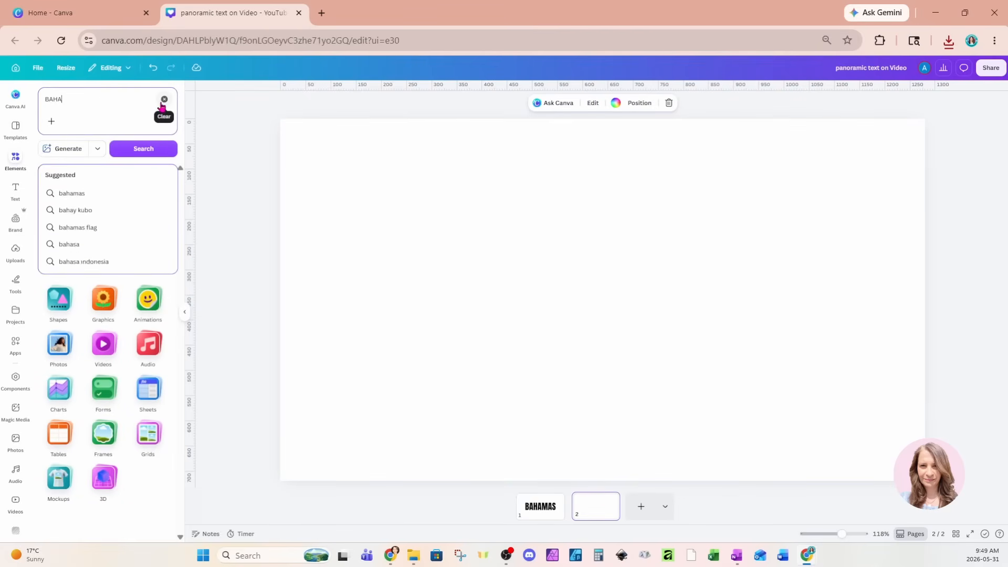
key(Return)
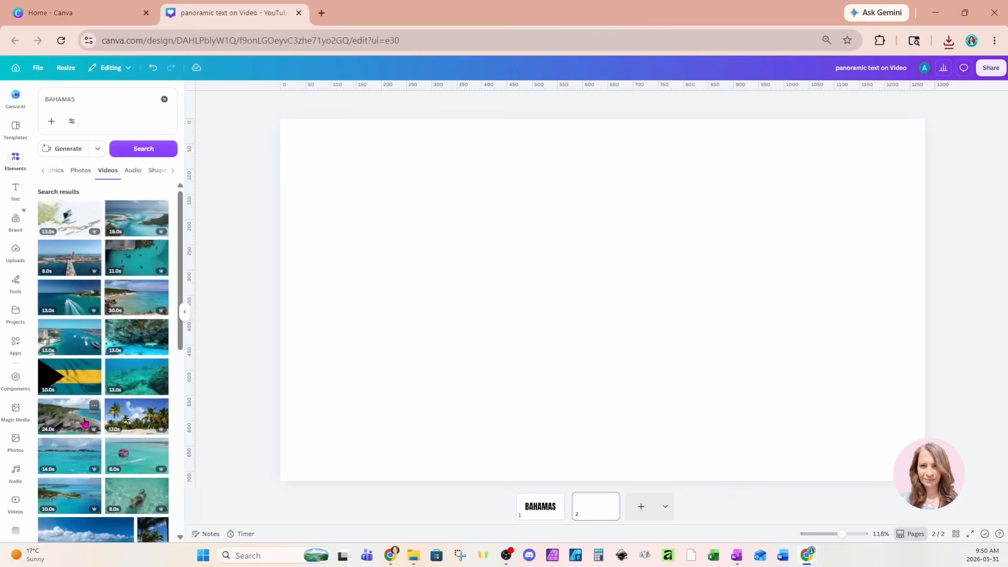
Insert the 24-second rocky coastline video on page 2 and set it as the page background.
click(81, 425)
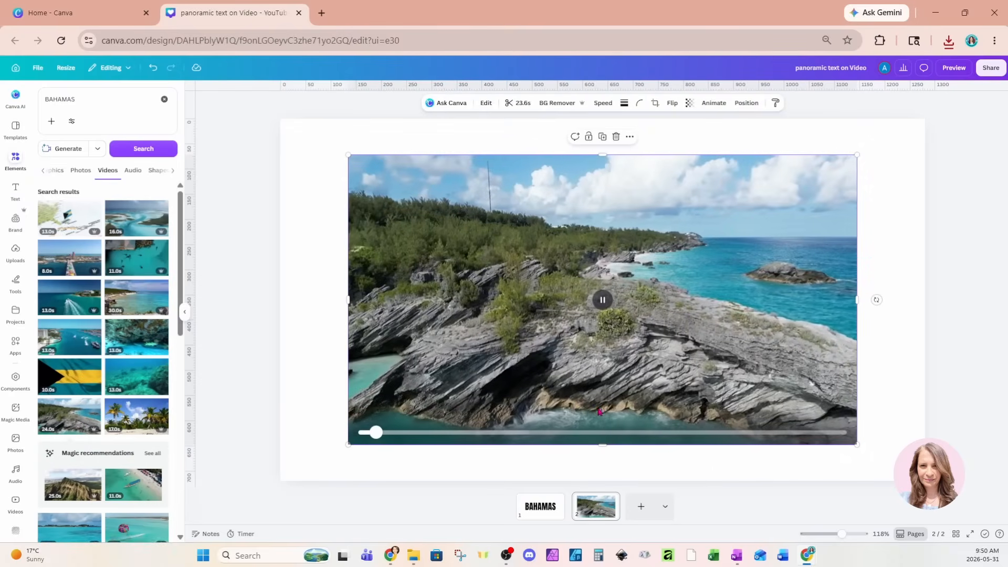
drag(597, 408, 529, 372)
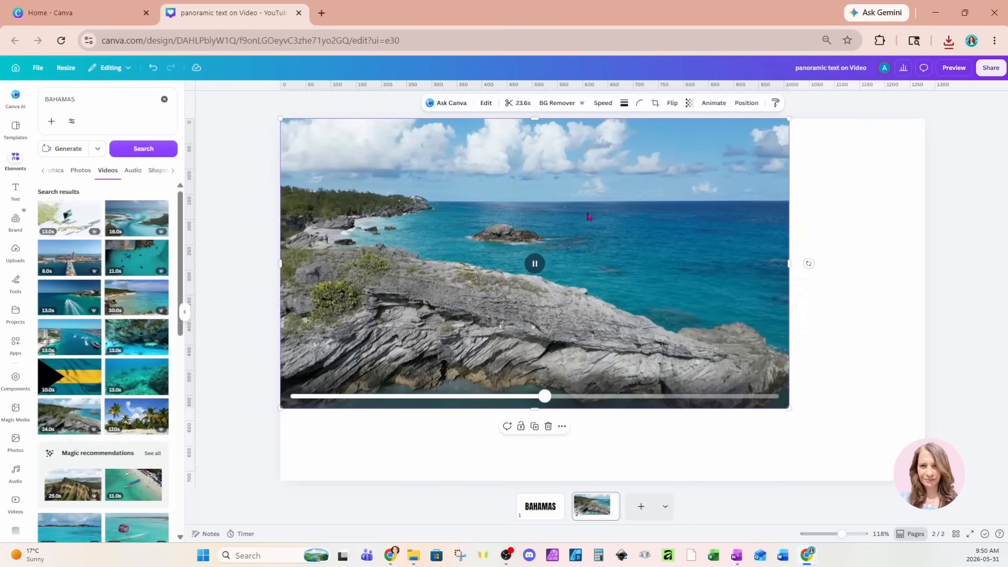
right_click(588, 214)
click(638, 396)
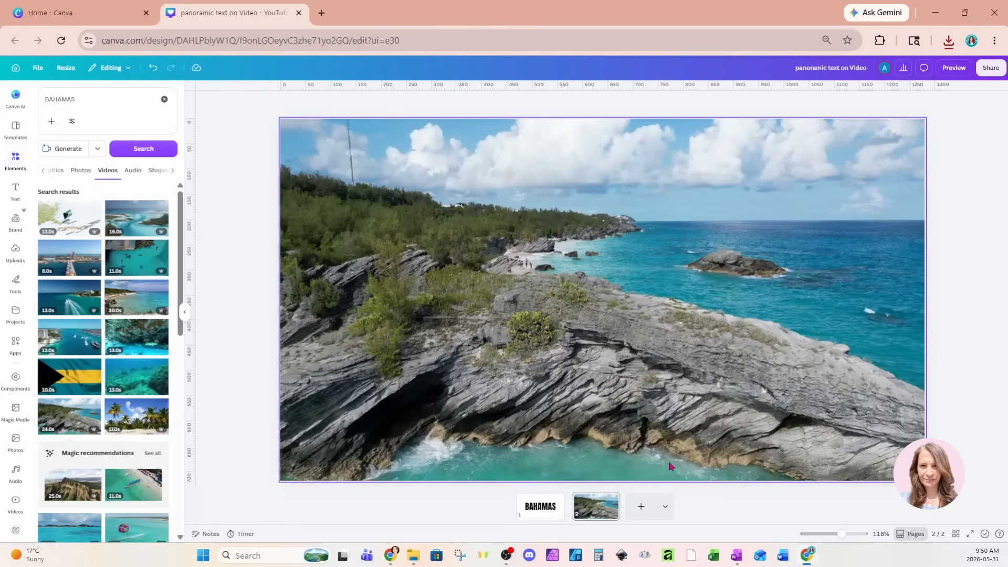
Add a third page and place the black geometric image from the recently used elements, centred horizontally on the page.
click(641, 506)
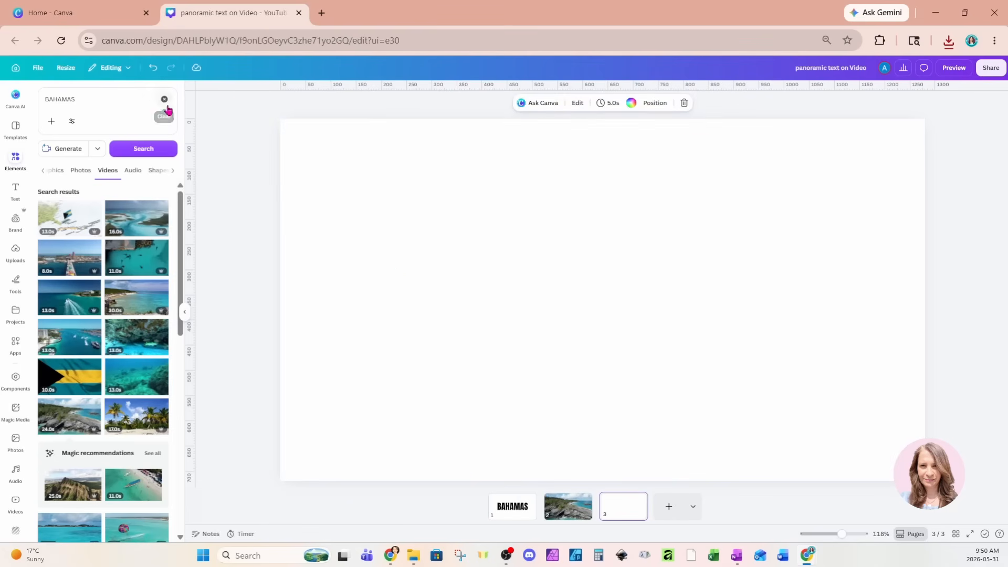
click(165, 102)
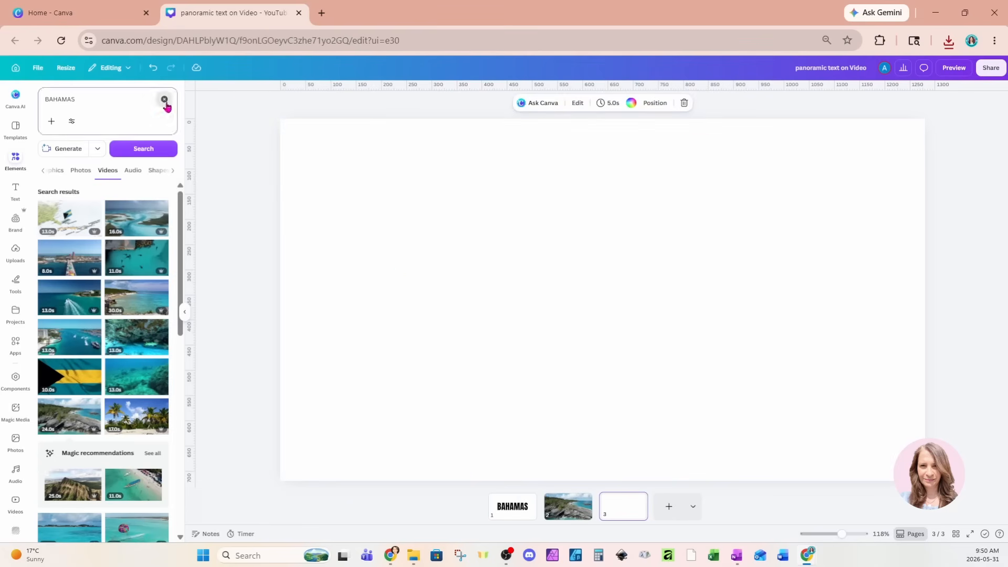
click(14, 166)
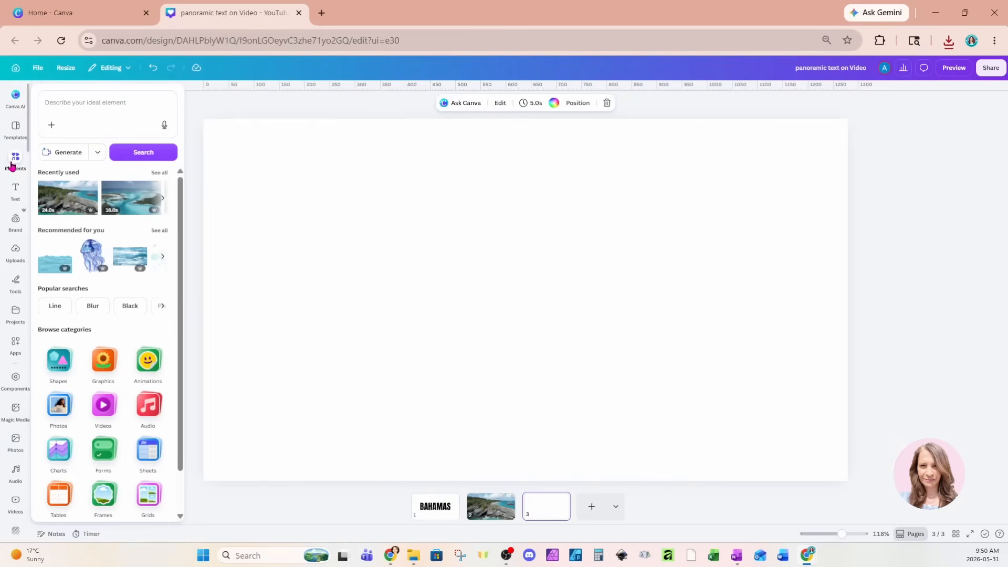
click(16, 193)
click(16, 163)
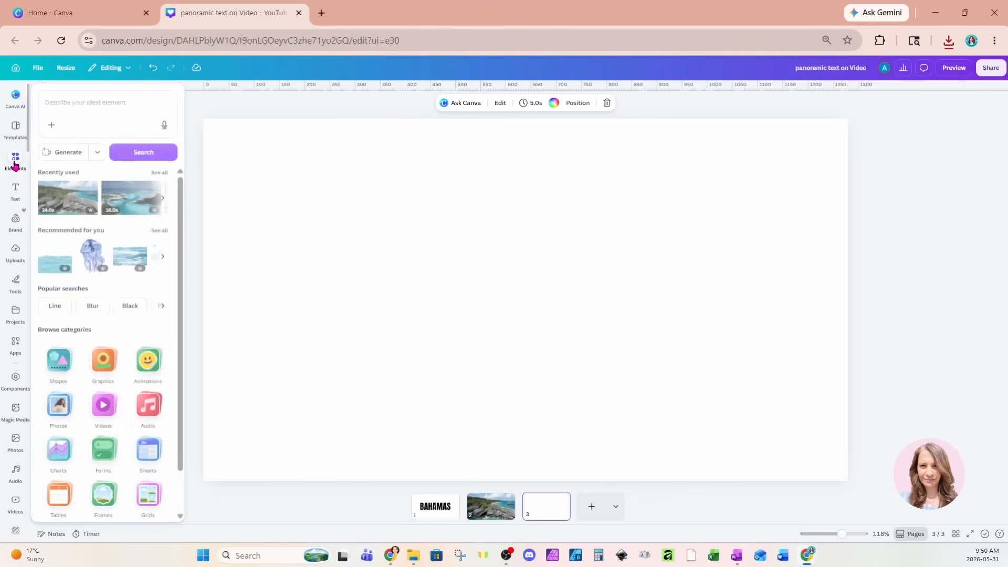
click(158, 169)
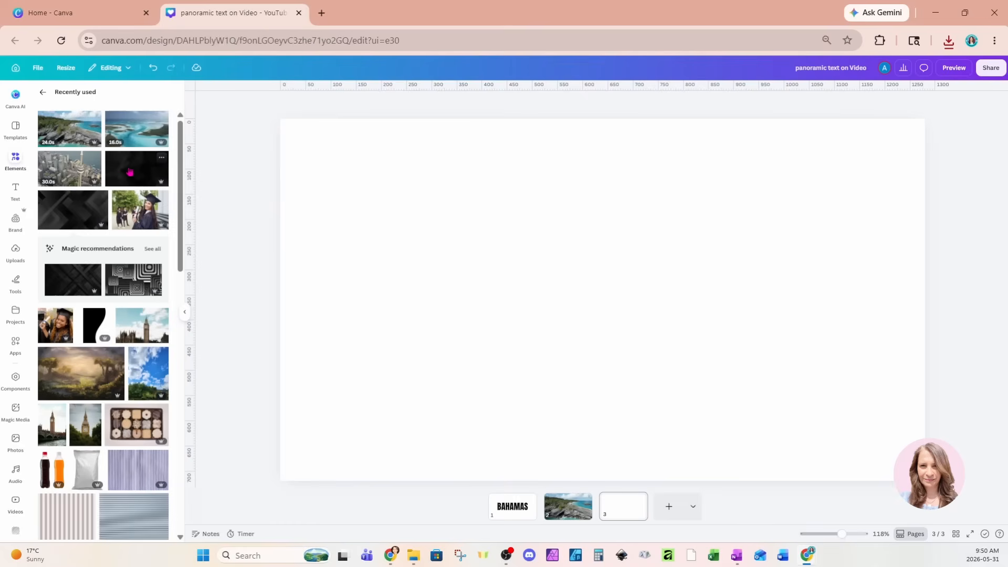
click(132, 170)
mouse_move(542, 309)
mouse_down()
mouse_move(522, 299)
mouse_move(547, 311)
mouse_up()
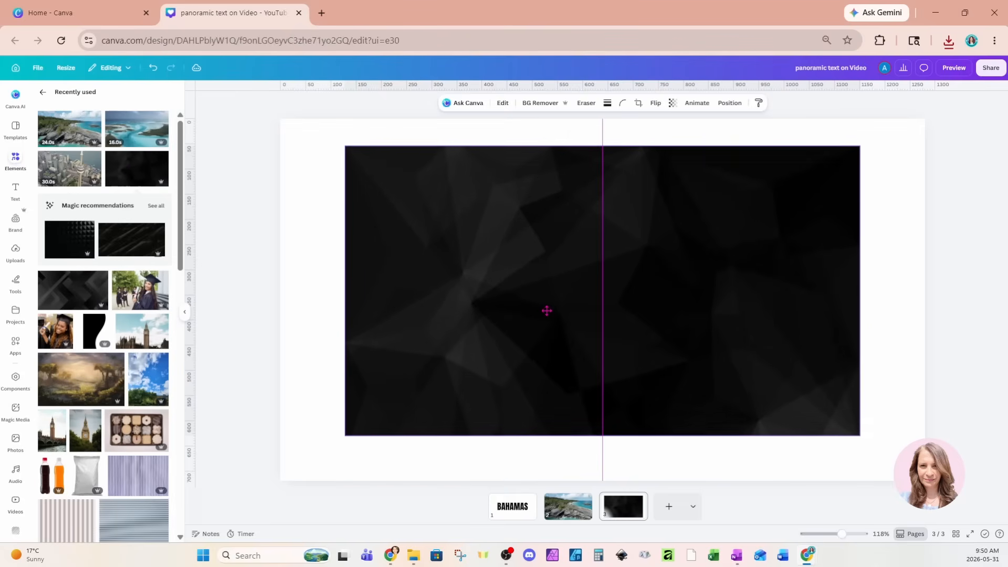
Find the Image Cutout Maker app by searching for IMAGE CUTOUT and open it for the black geometric image.
click(16, 351)
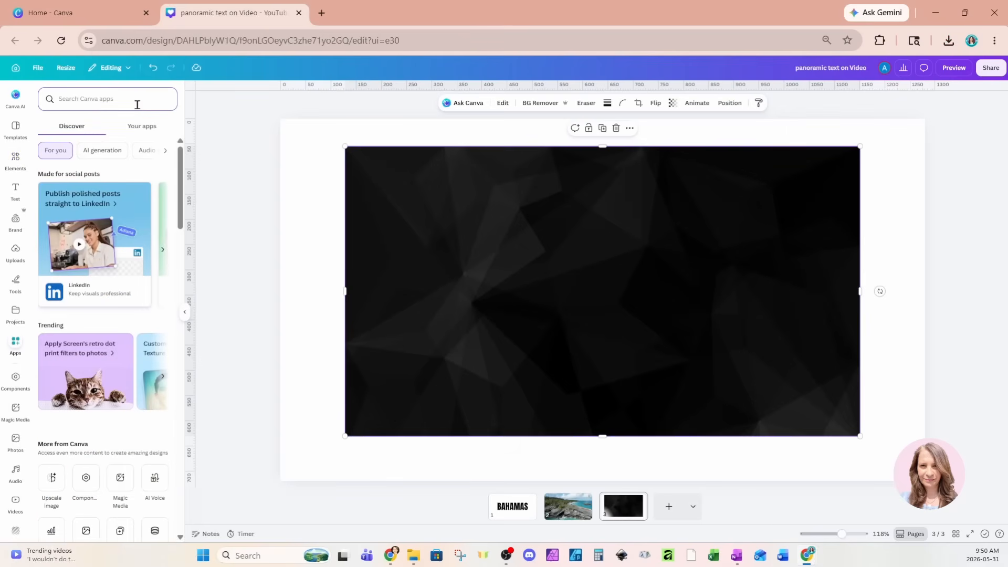
text(IMAGE CUTOUT)
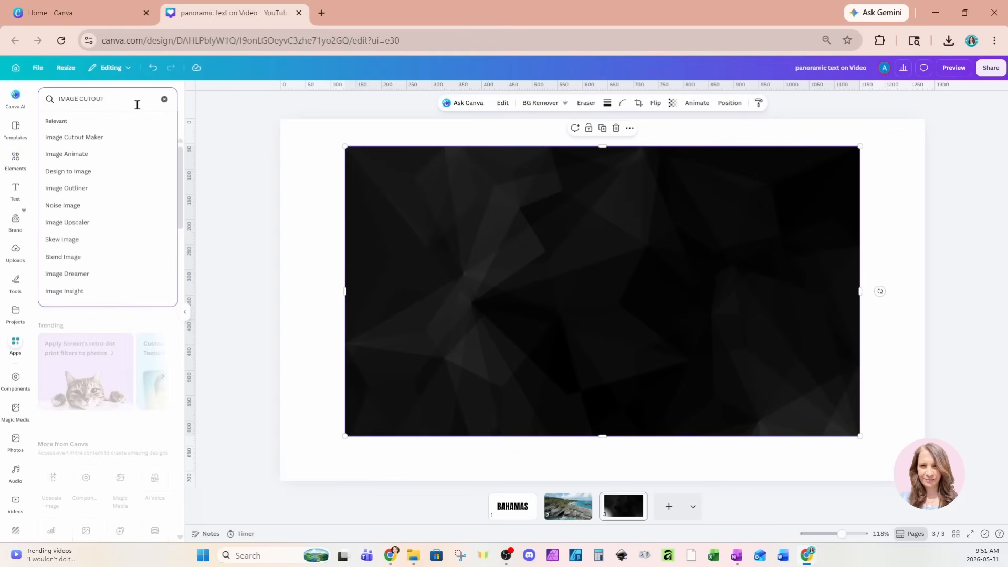
key(Return)
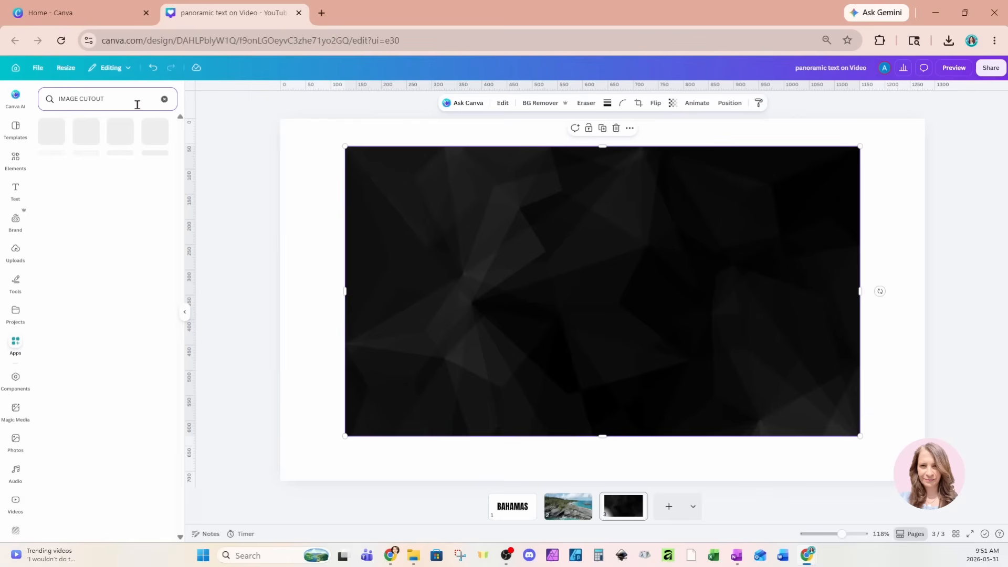
click(47, 134)
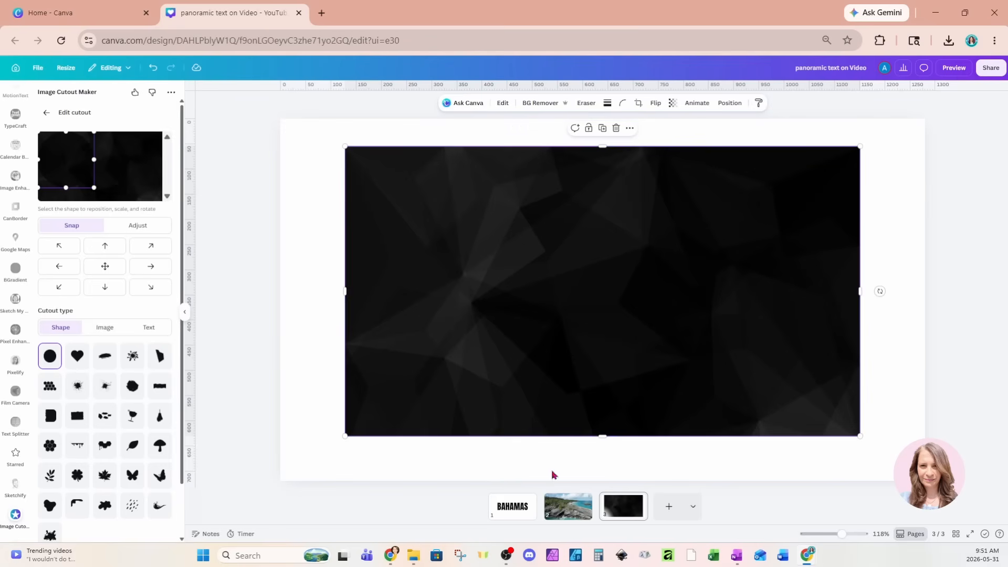
Set the cutout type to Image and upload the downloaded "panoramic text on Video" PNG as the cutout.
click(102, 329)
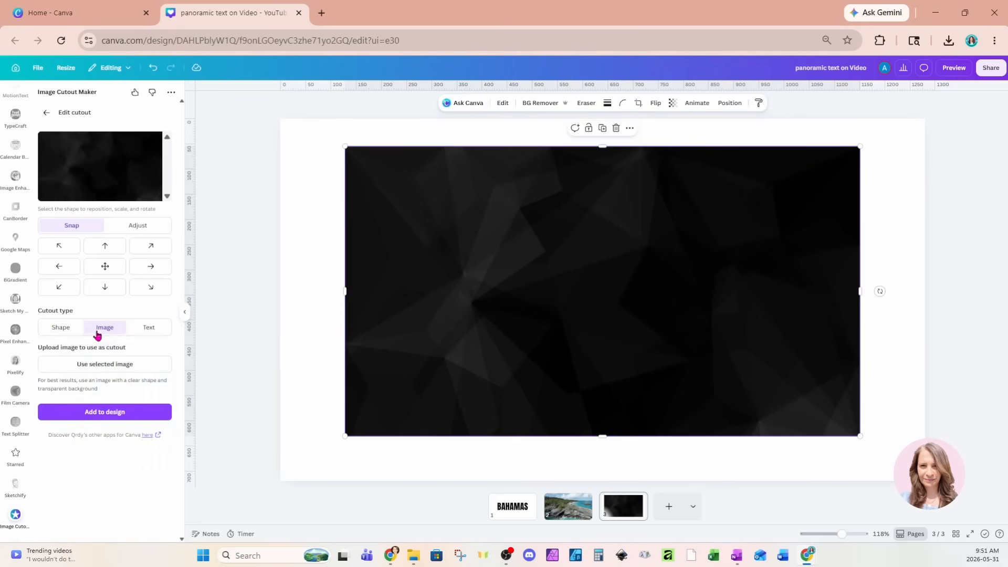
click(304, 307)
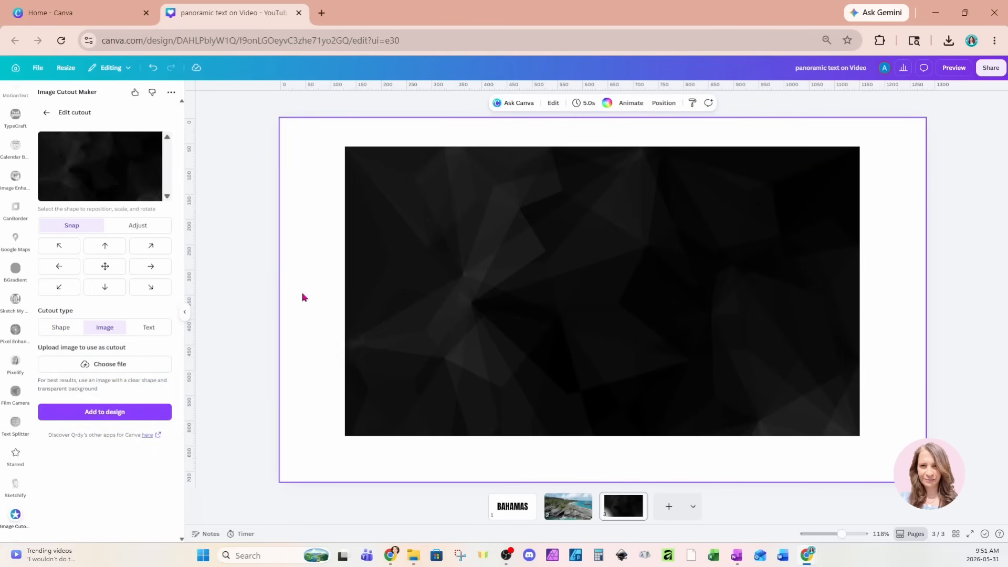
click(162, 369)
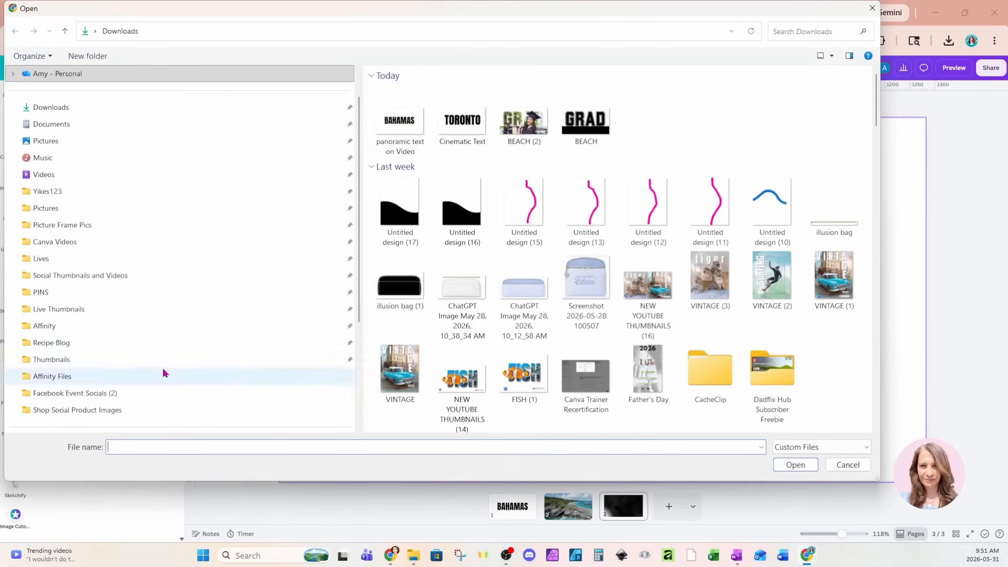
click(388, 137)
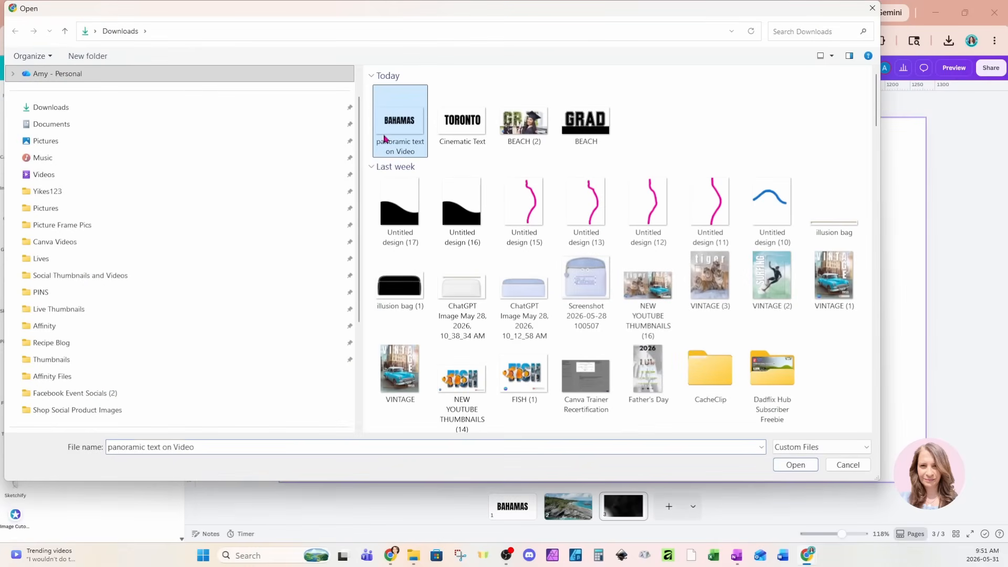
click(802, 468)
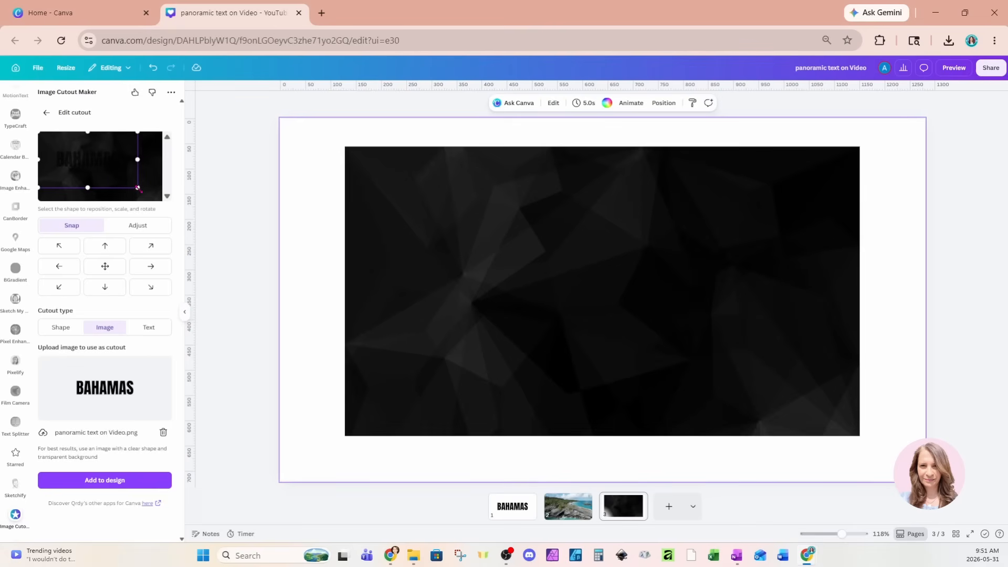
Enlarge and stretch the BAHAMAS cutout across the black image, reposition it centrally and add the result to the design.
drag(139, 188, 208, 226)
drag(140, 185, 120, 176)
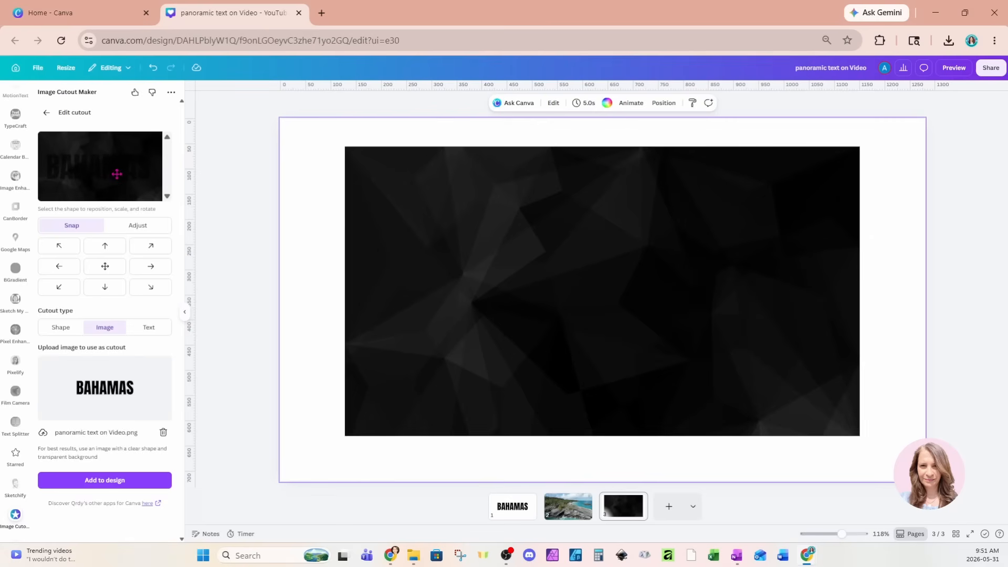
drag(110, 169, 115, 139)
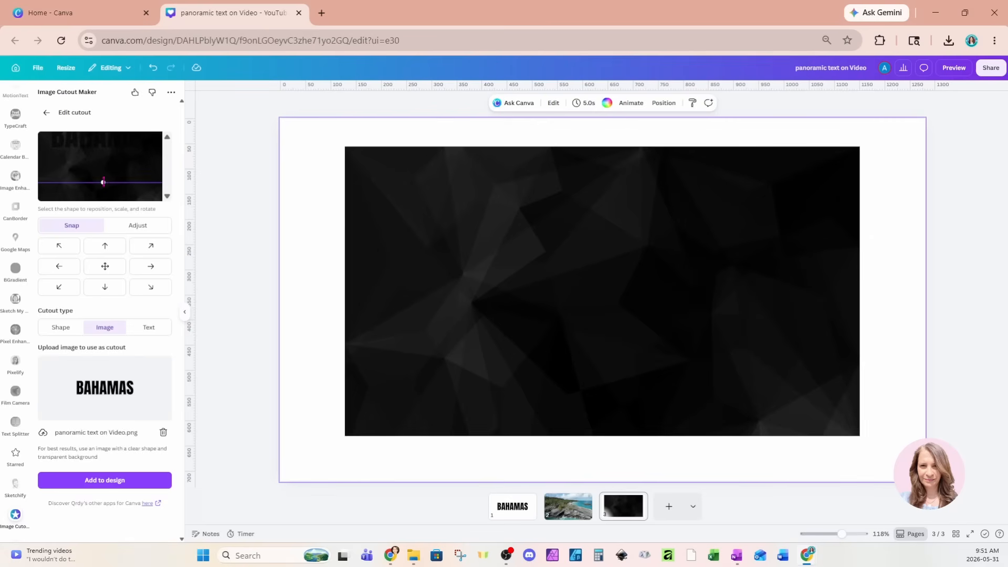
drag(104, 182, 96, 276)
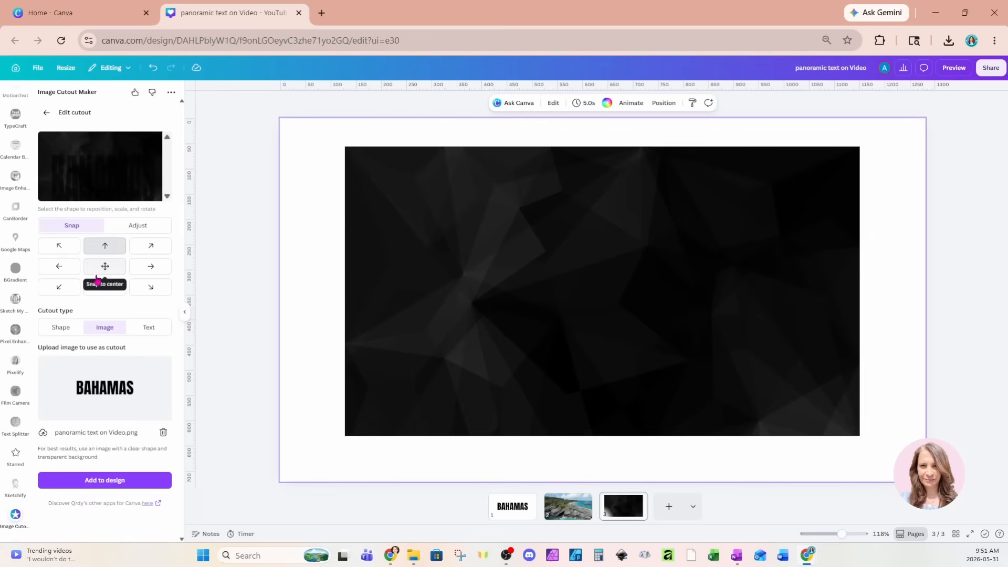
drag(125, 182, 119, 168)
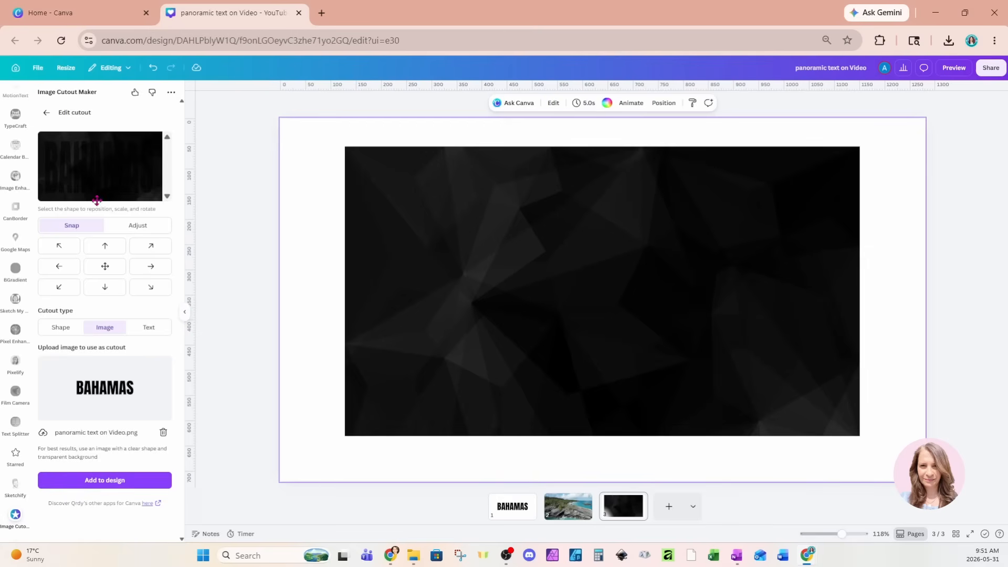
click(66, 488)
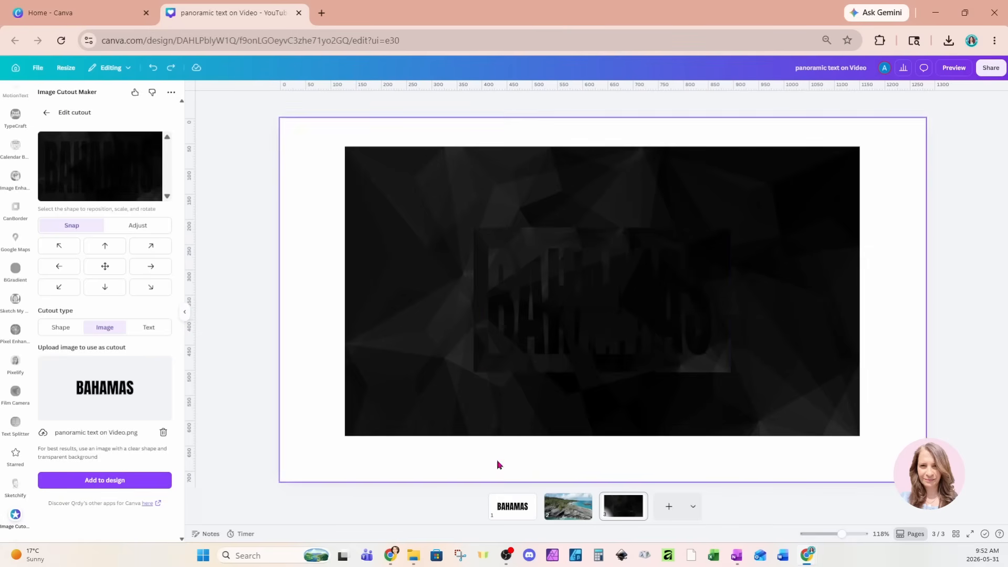
Move the BAHAMAS cutout onto the coastline video page and enlarge it until it reaches the page's lower-right corner.
drag(646, 325, 573, 513)
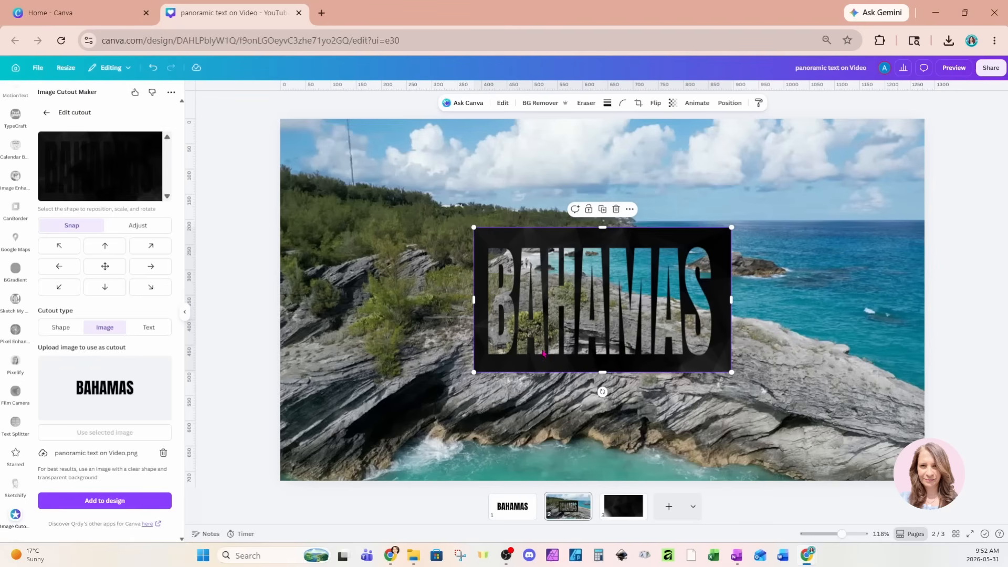
drag(731, 372, 930, 483)
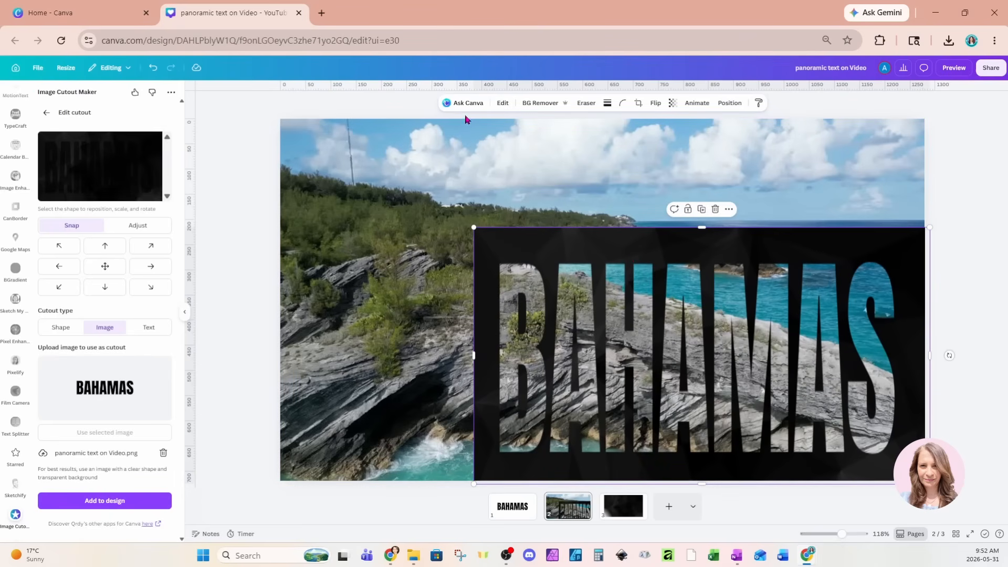
Apply the Custom duotone filter to the BAHAMAS cutout and set both its shadows and highlights to black (#000000).
click(498, 104)
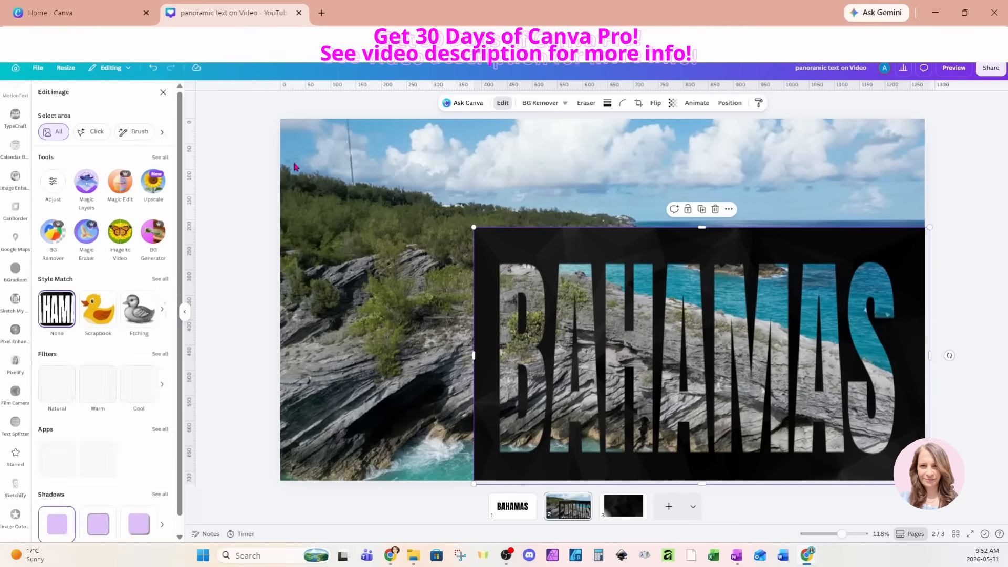
click(161, 356)
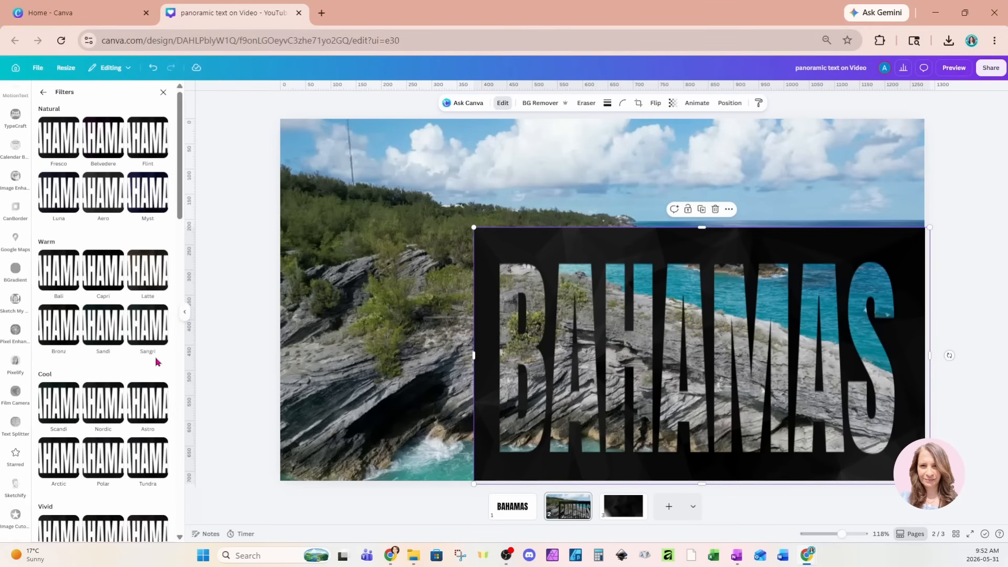
scroll(157, 362, down, 10)
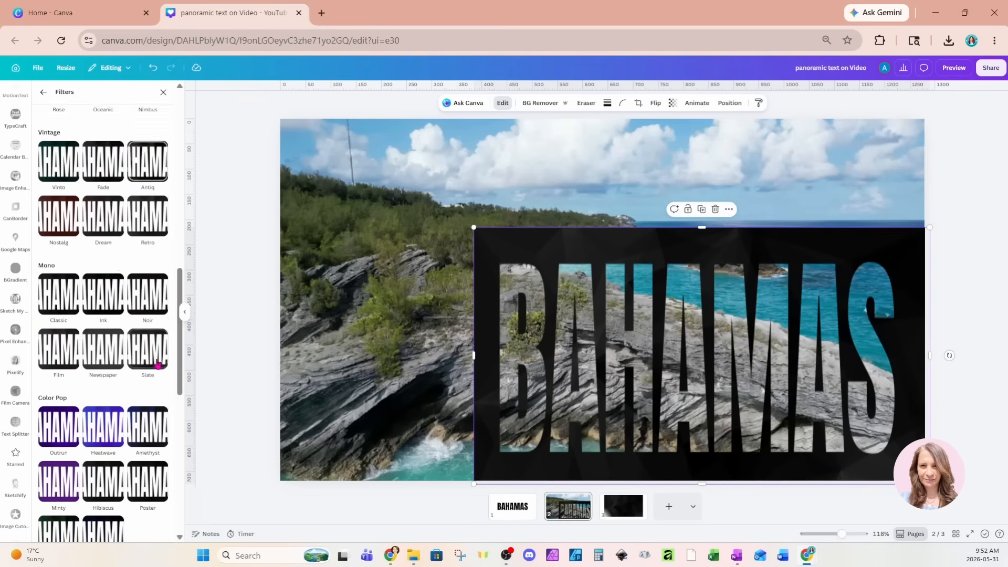
scroll(157, 366, down, 5)
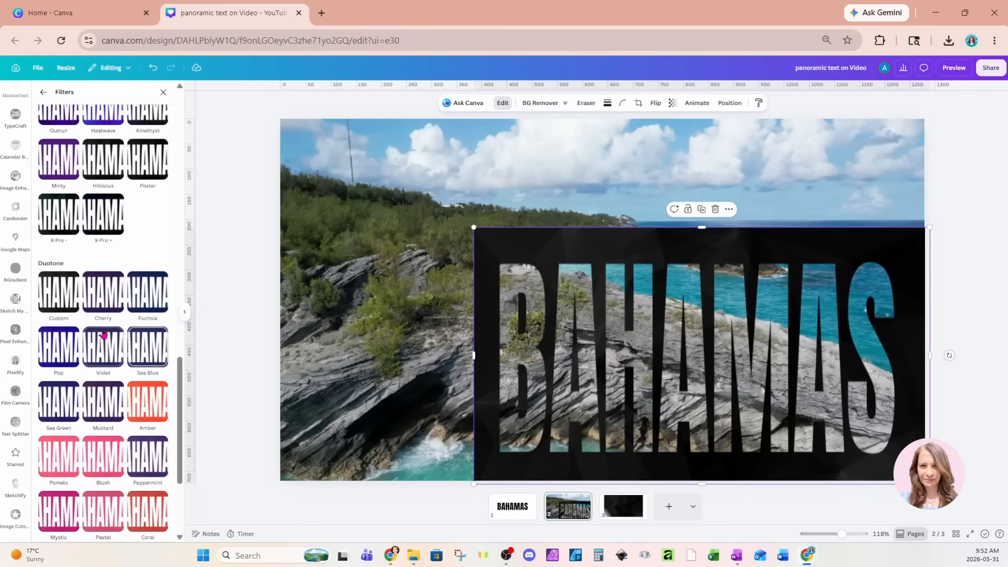
click(63, 293)
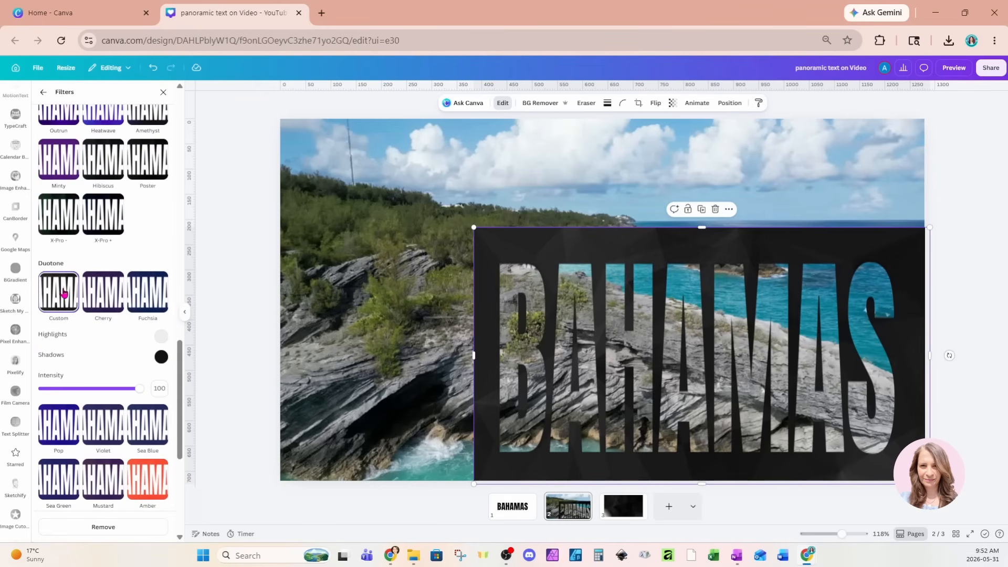
click(161, 357)
click(163, 421)
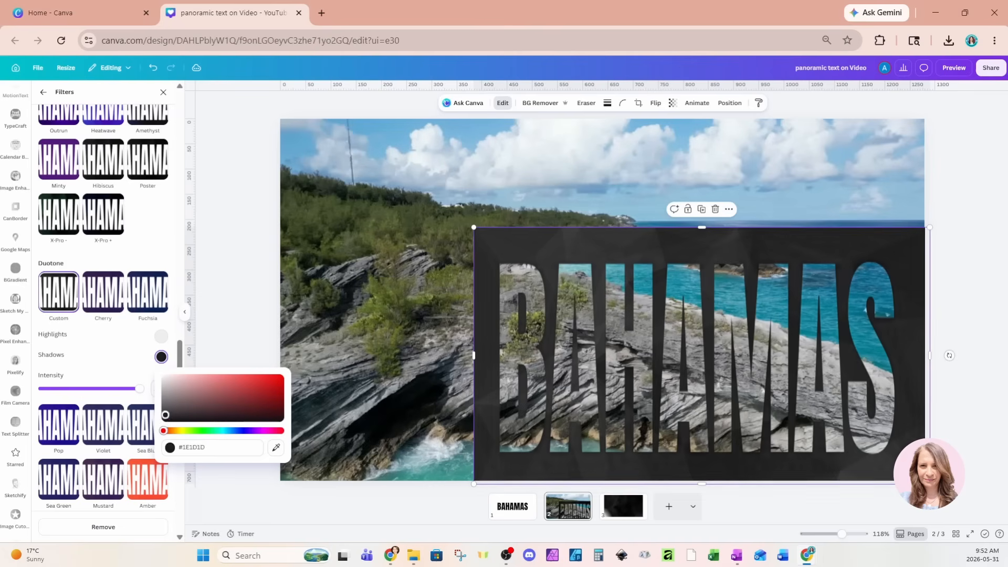
click(132, 357)
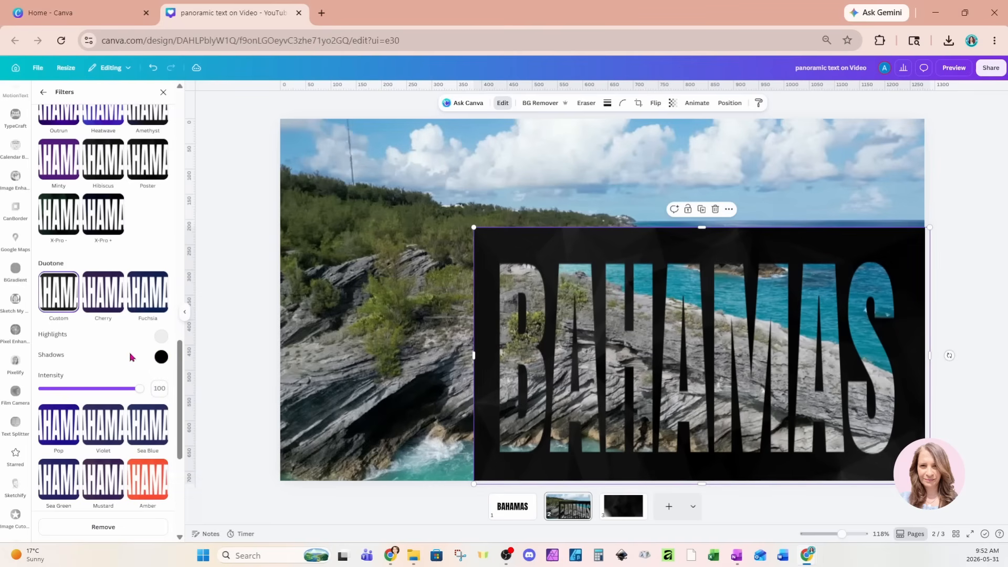
click(161, 336)
drag(163, 362, 164, 399)
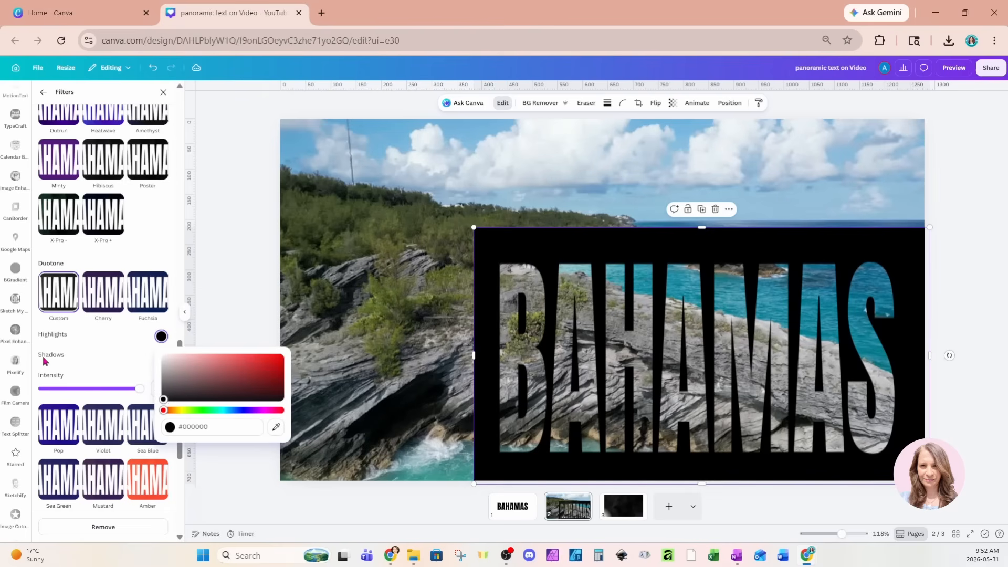
click(111, 335)
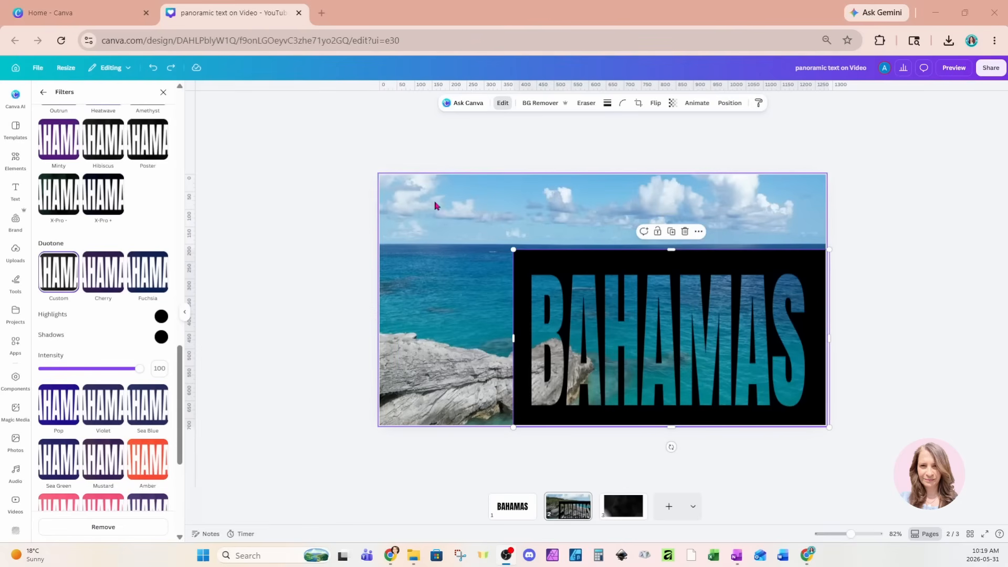
Trim the end of the coastline background video to a length of 8.0 seconds.
click(420, 210)
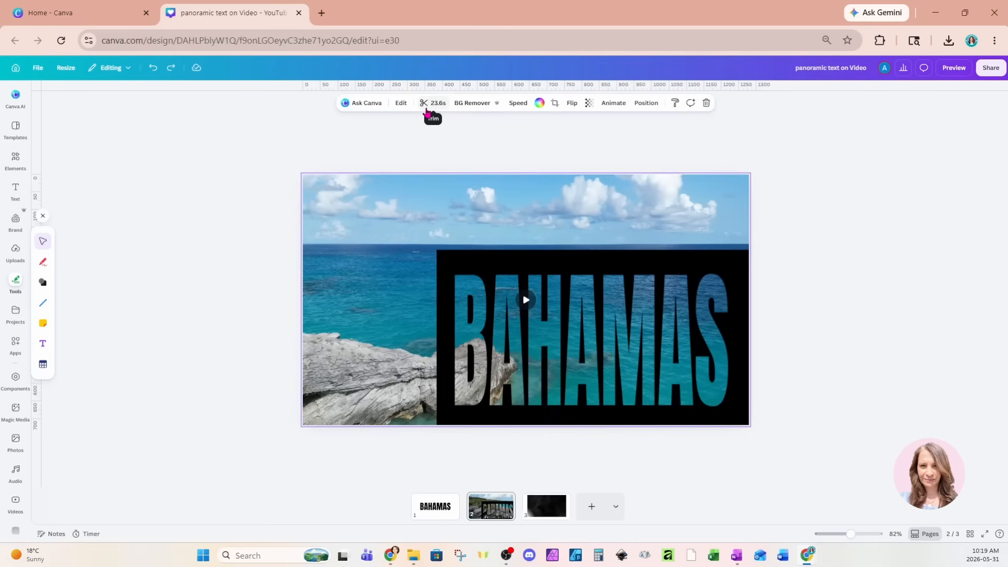
click(426, 105)
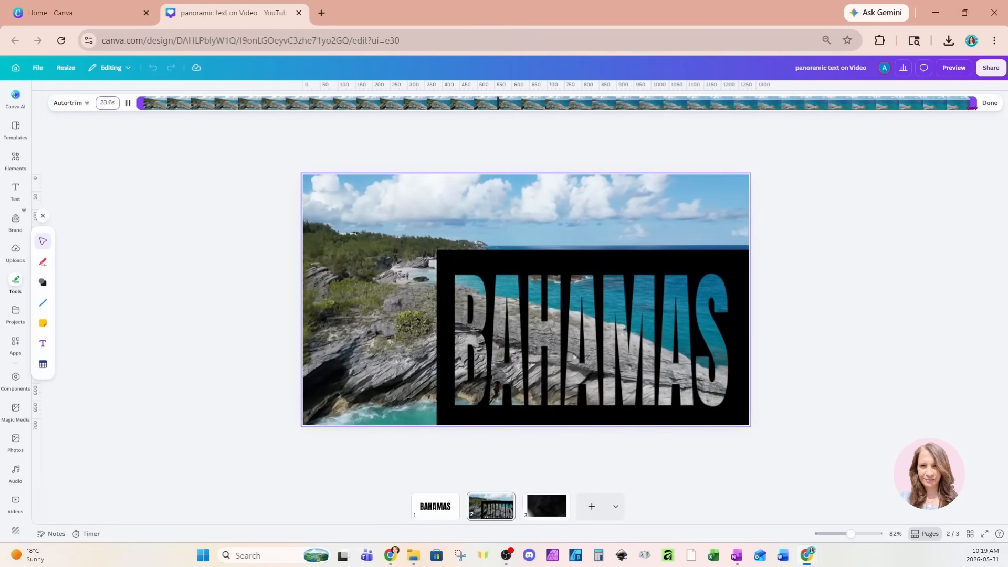
drag(972, 107, 426, 134)
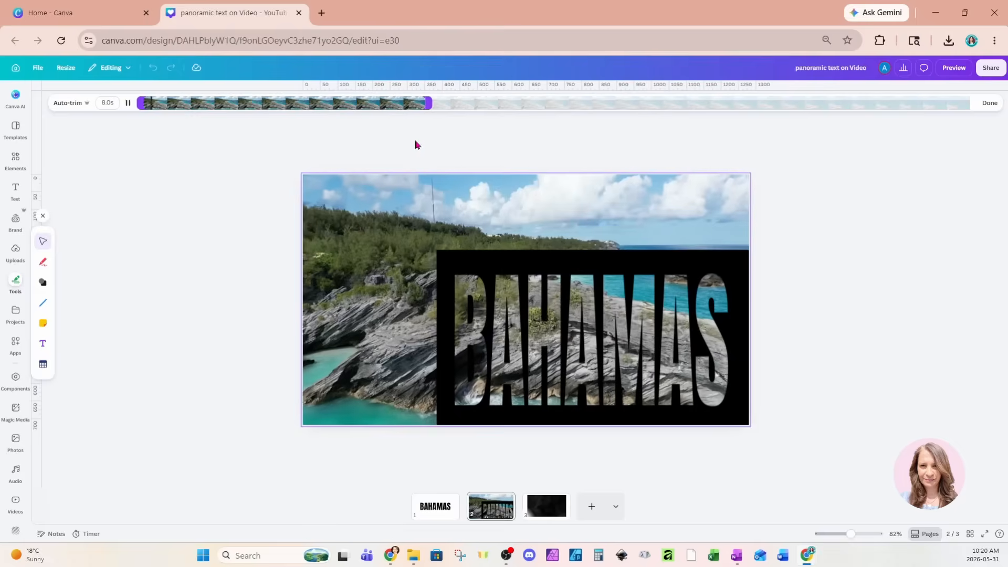
click(127, 104)
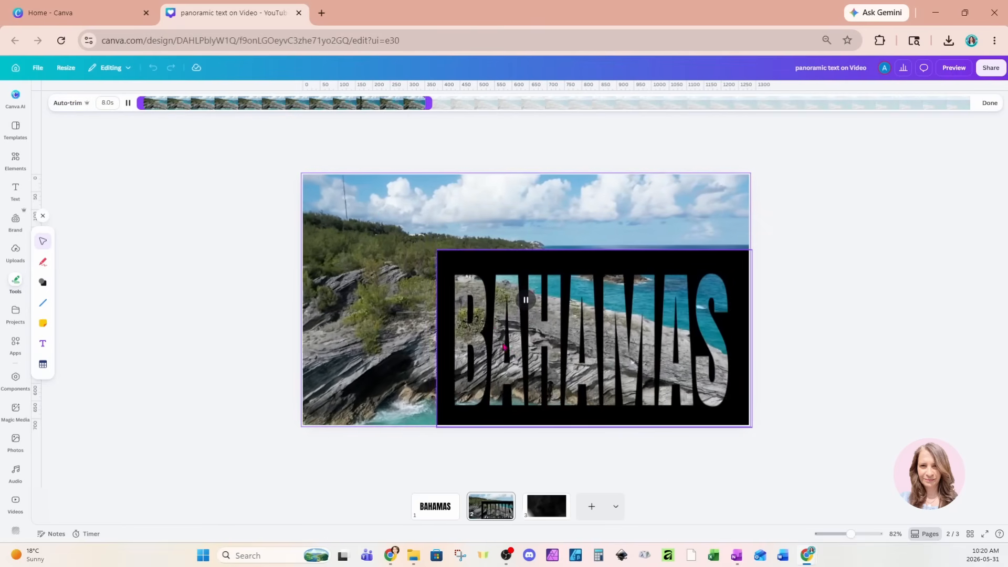
Enlarge the black BAHAMAS cutout to cover the whole video page and duplicate that page.
click(547, 360)
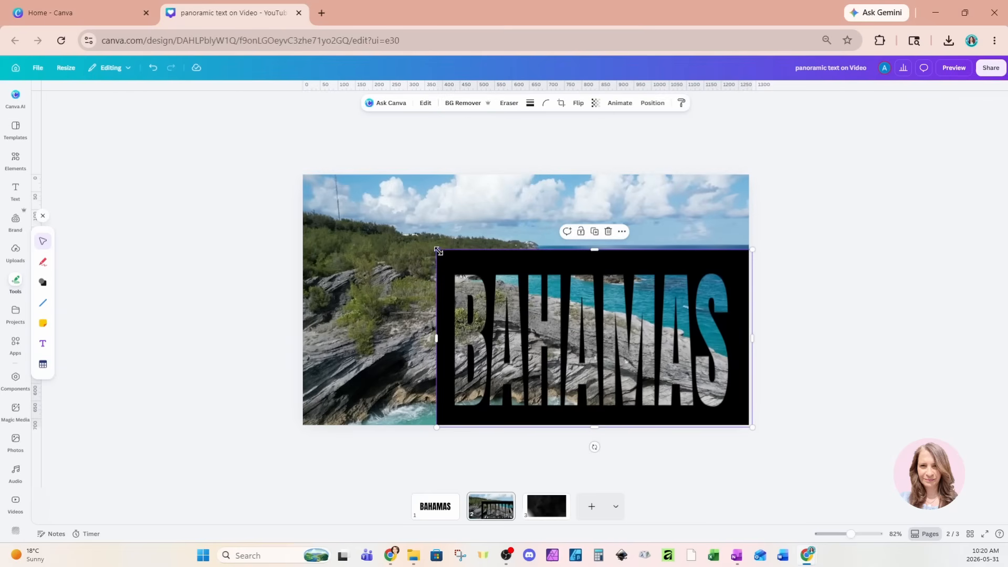
drag(434, 249, 299, 192)
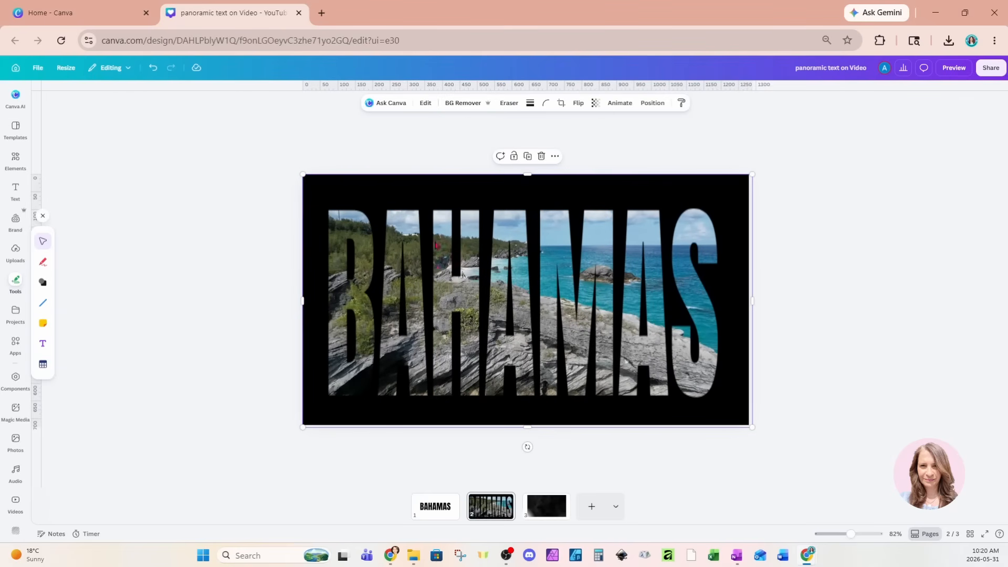
click(494, 516)
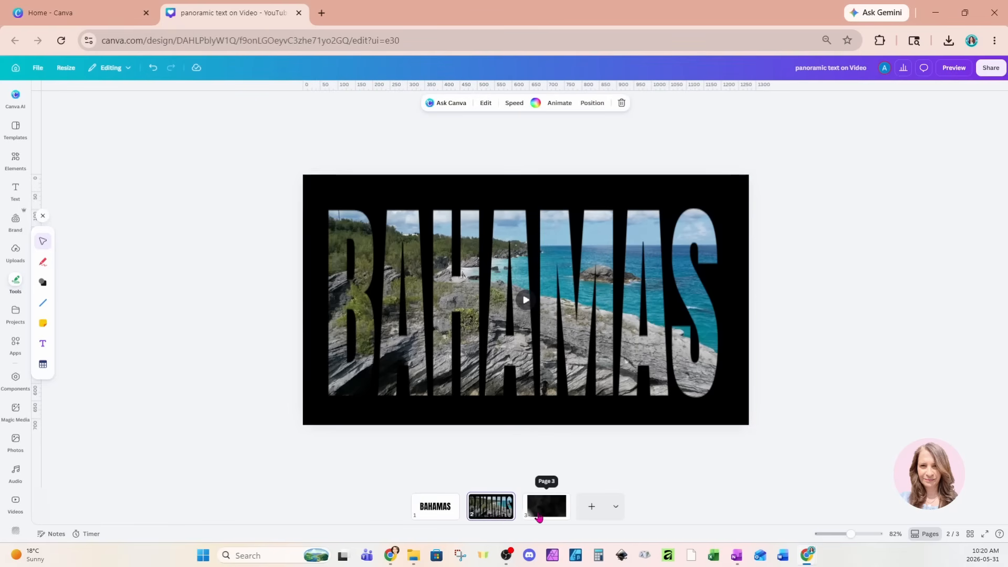
key(ctrl+d)
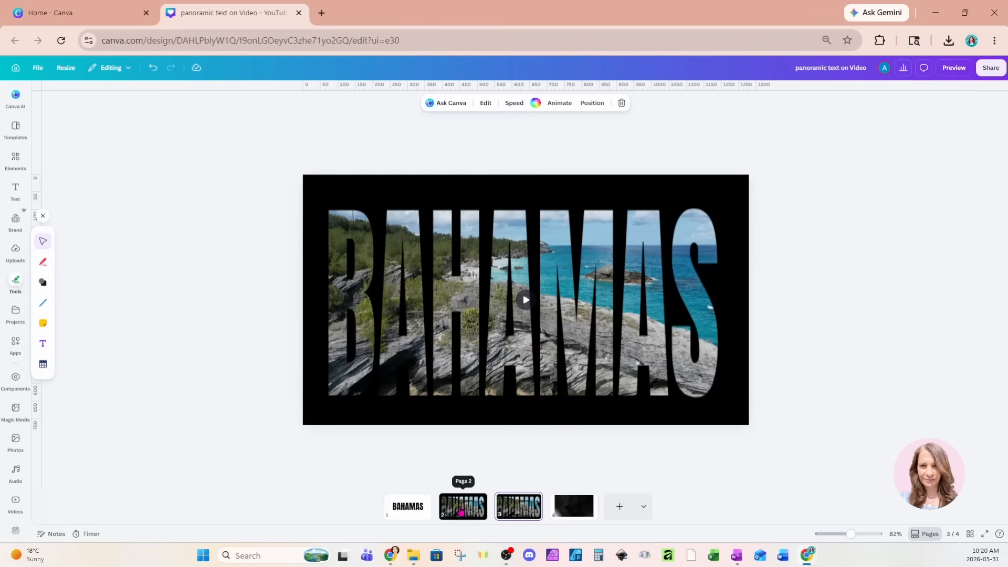
Delete the first page with the plain BAHAMAS text and the last page with the black geometric image.
click(418, 508)
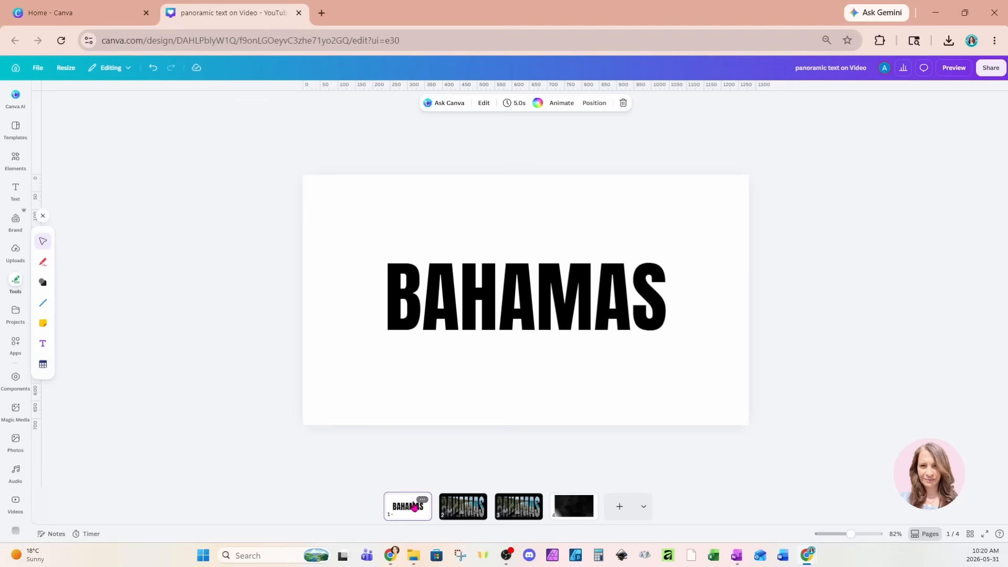
key(Delete)
click(546, 507)
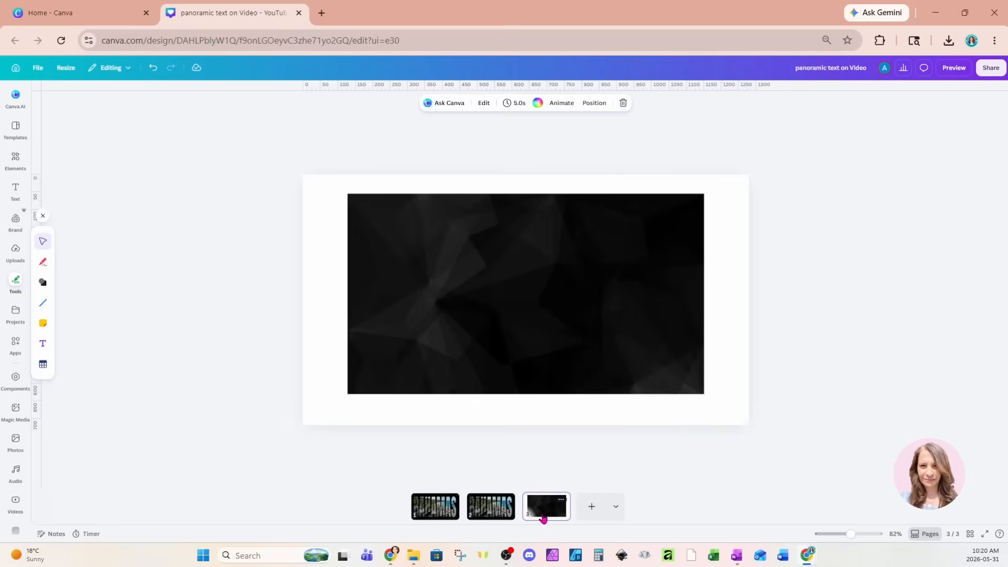
key(Delete)
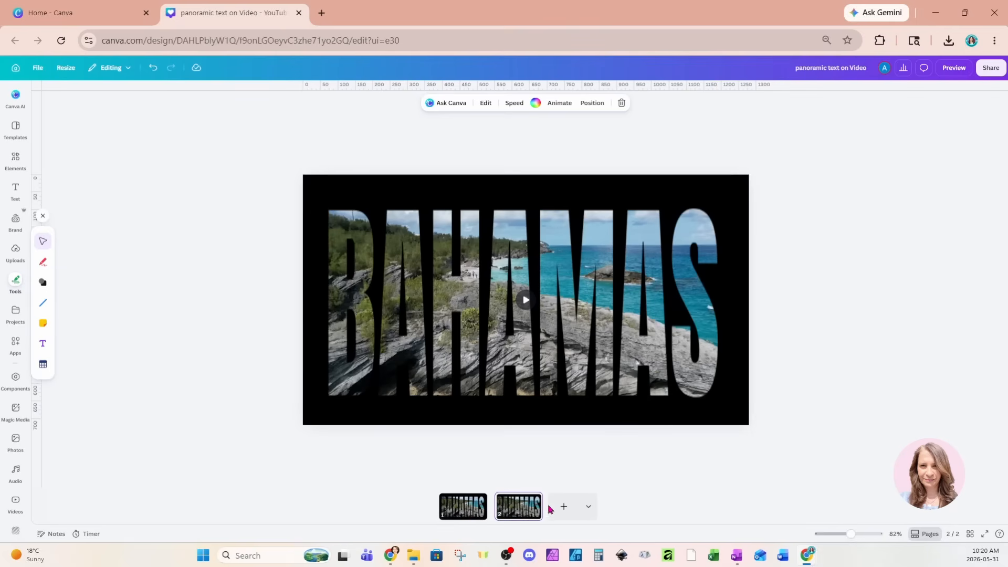
On the first page, enlarge the BAHAMAS cutout far beyond the page edges in both diagonal directions so the video shows through the lettering.
click(460, 514)
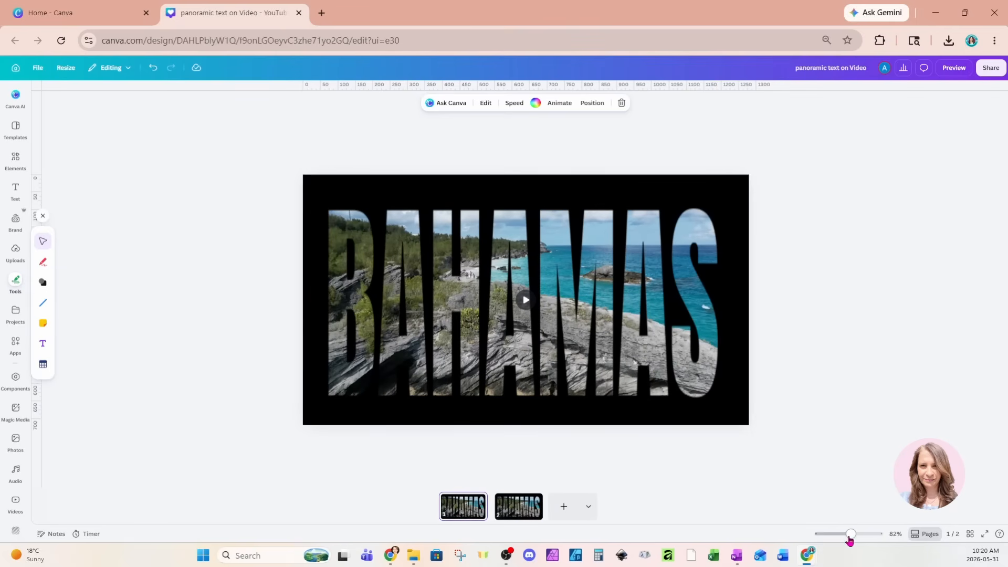
drag(851, 535, 818, 536)
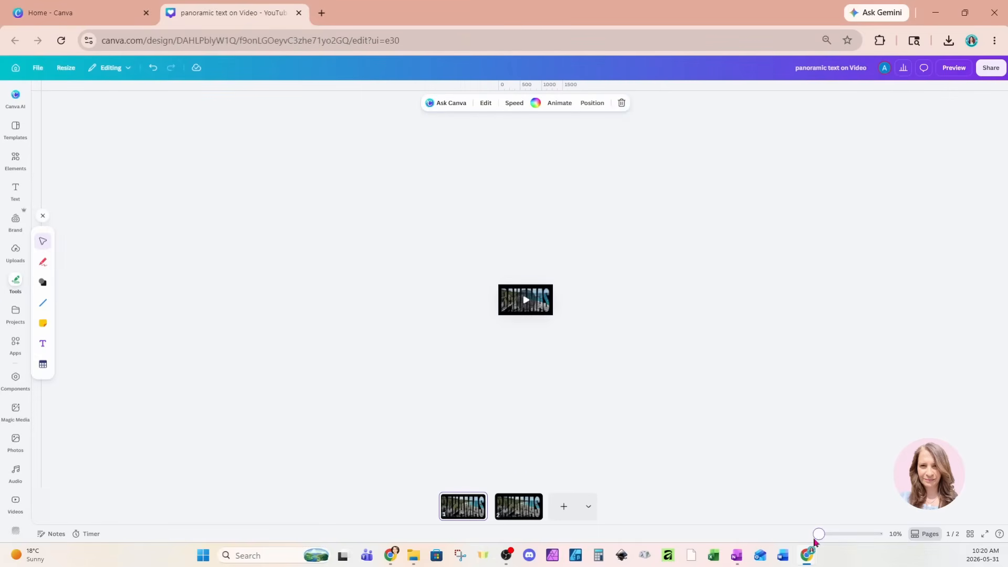
mouse_move(546, 310)
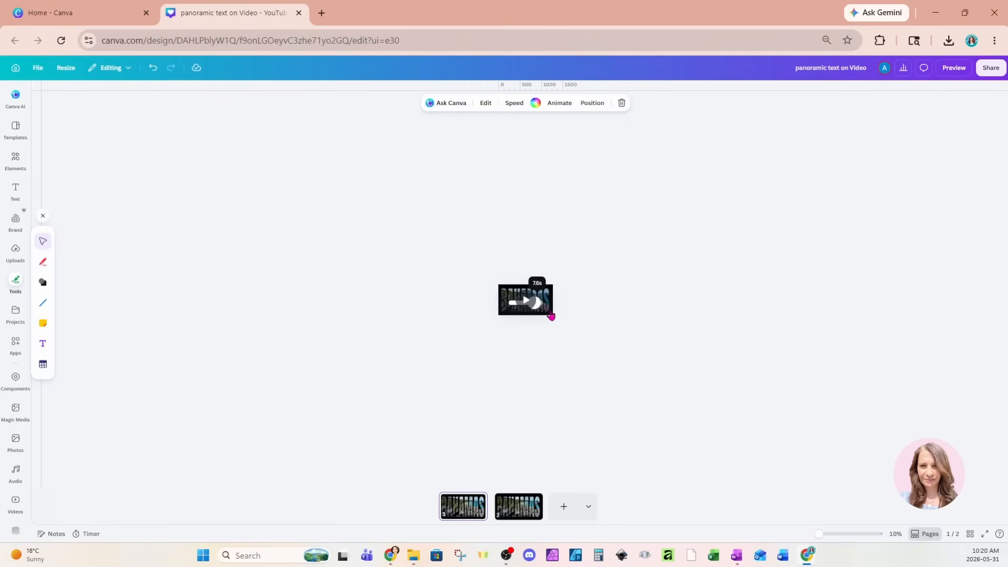
click(550, 314)
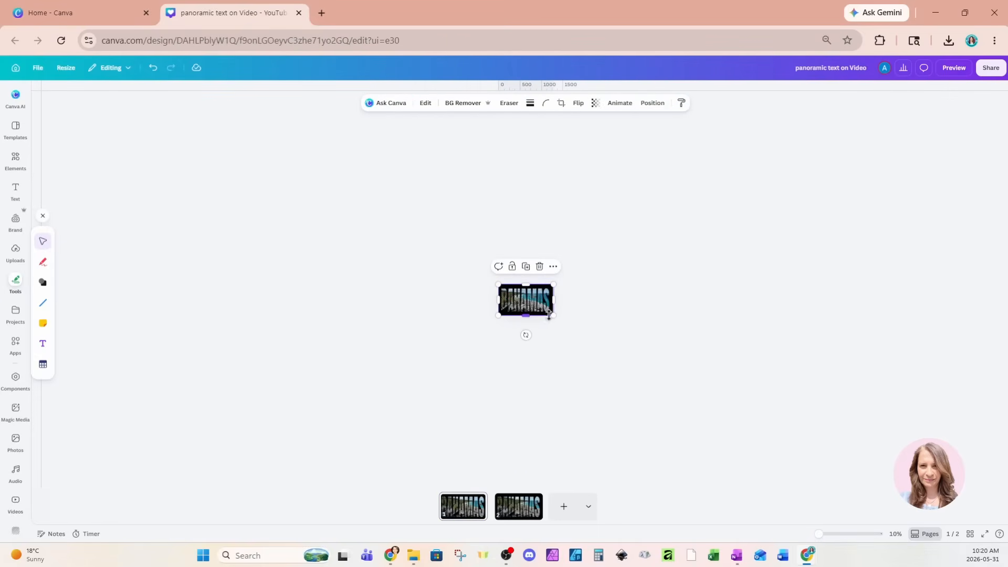
drag(551, 314, 1000, 528)
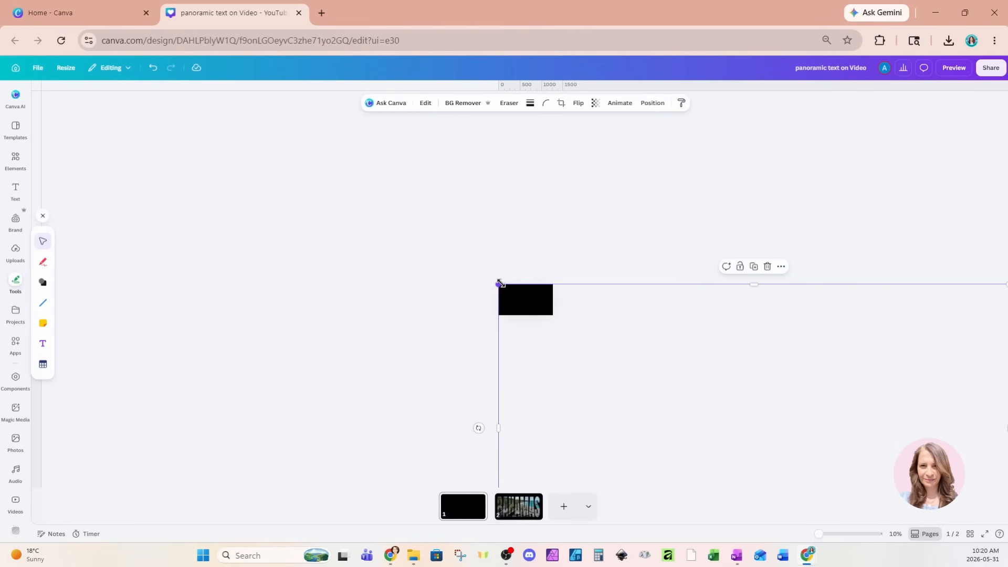
drag(499, 284, 3, 26)
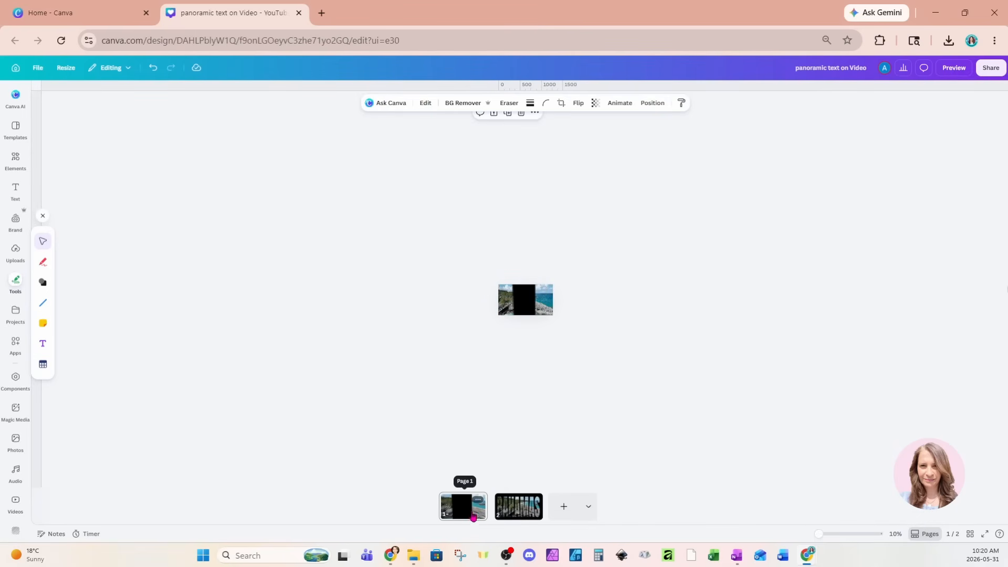
Add a Match & Move transition lasting 4 seconds between the two pages and preview the video.
mouse_move(491, 519)
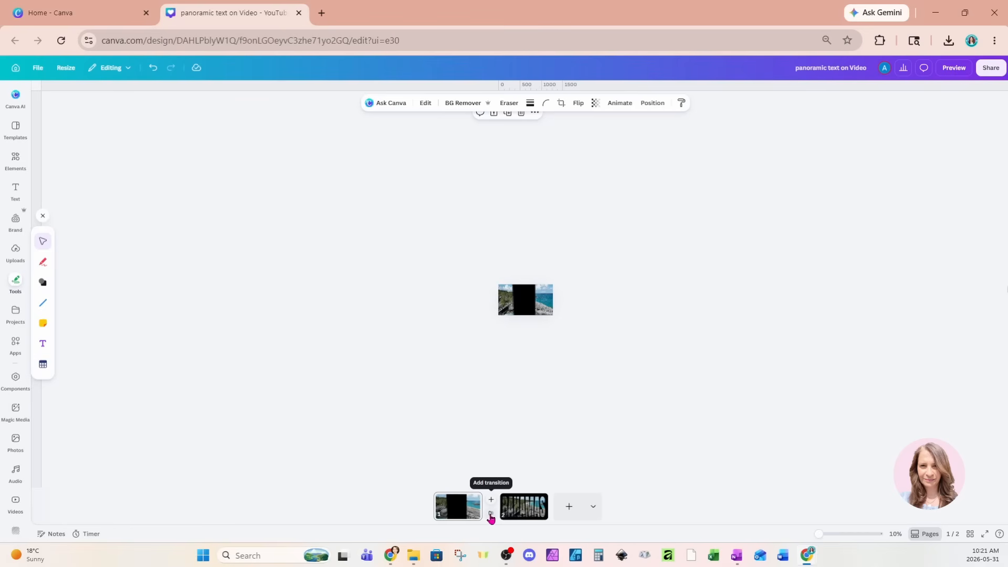
click(491, 516)
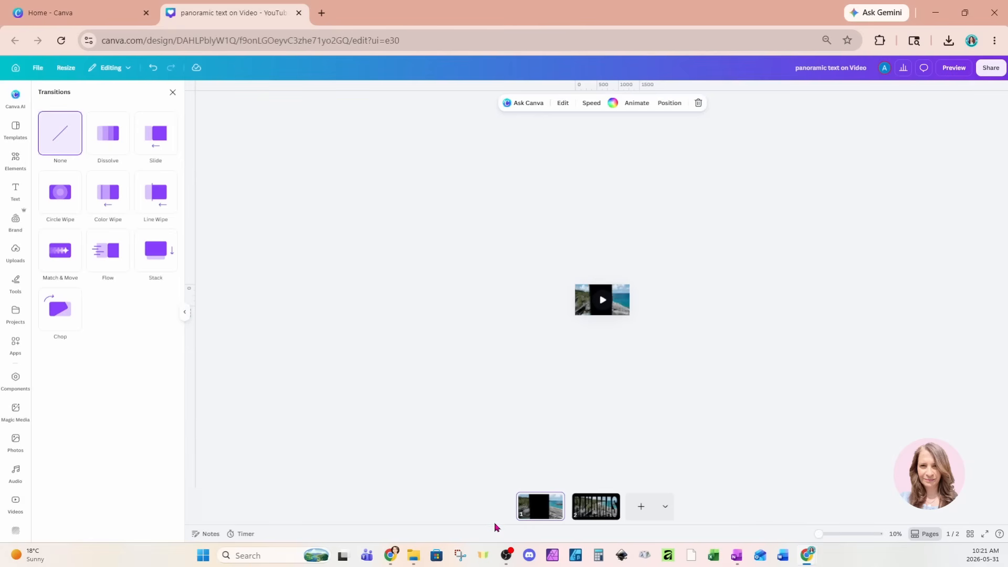
click(61, 270)
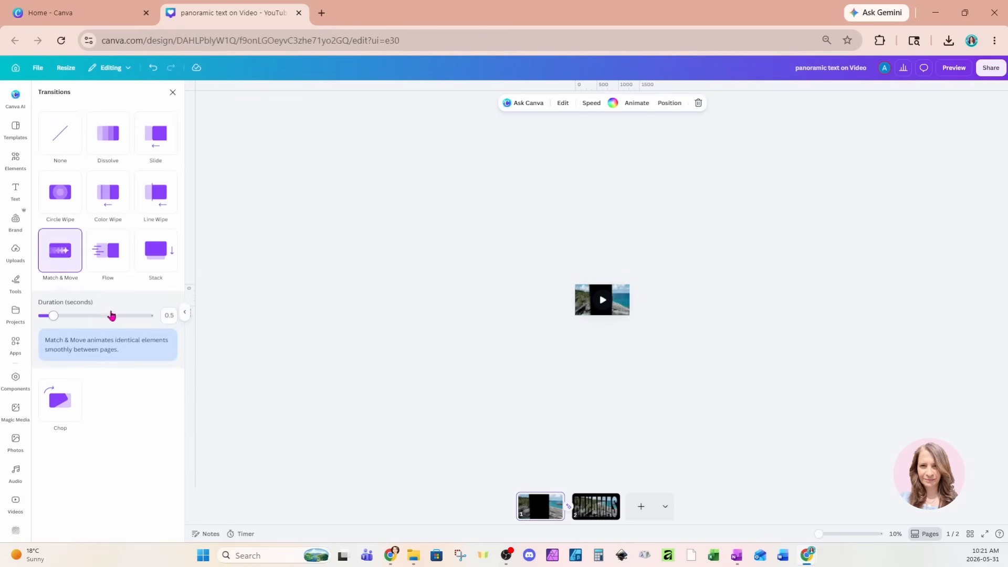
drag(54, 316, 145, 322)
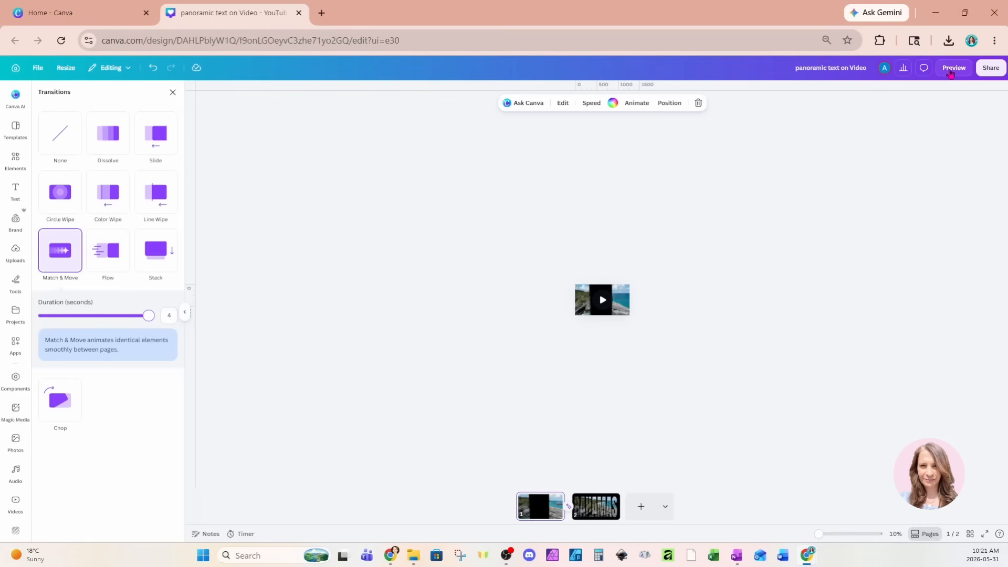
click(951, 71)
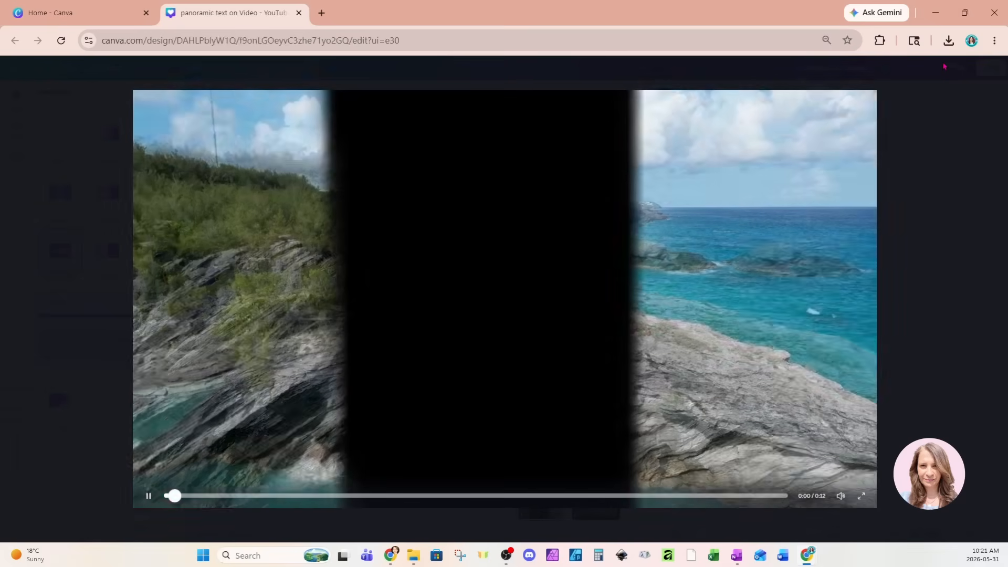